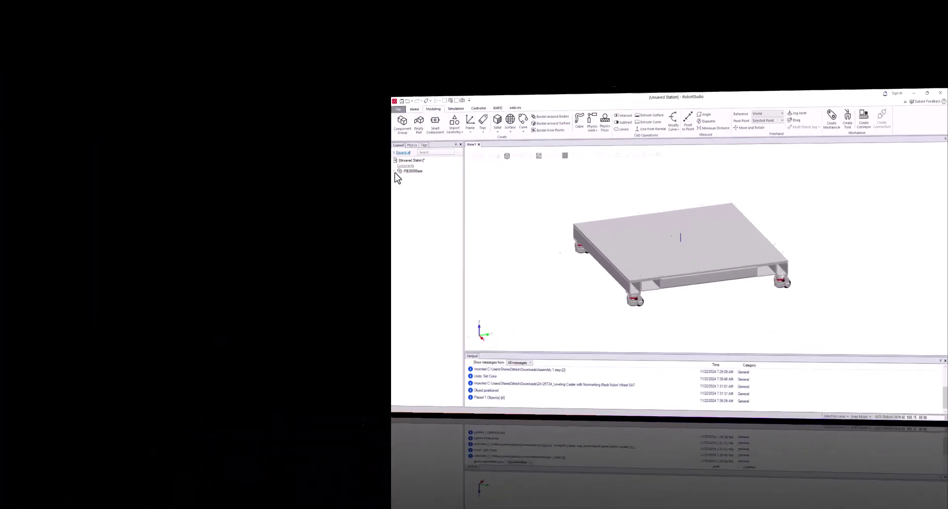
# Step: Examine the IRB2600Base hierarchy by expanding the BaseFrame parts, the Casters group and the contents of the first caster
pyautogui.click(395, 172)
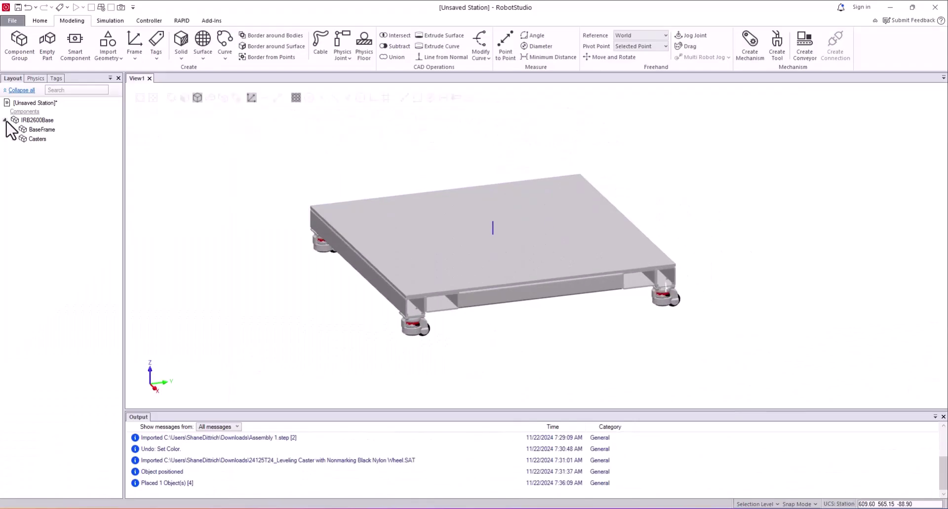
pyautogui.click(13, 130)
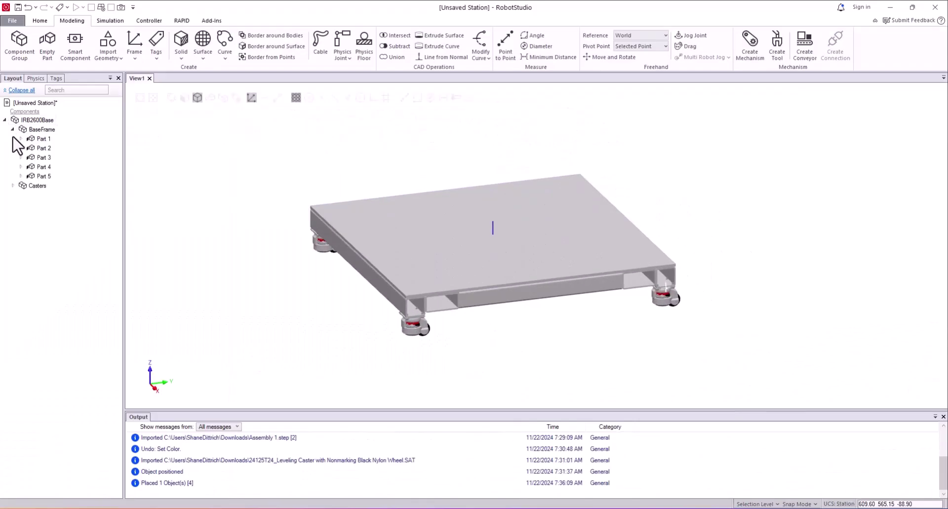
pyautogui.click(12, 185)
pyautogui.moveTo(13, 124); pyautogui.dragTo(14, 119)
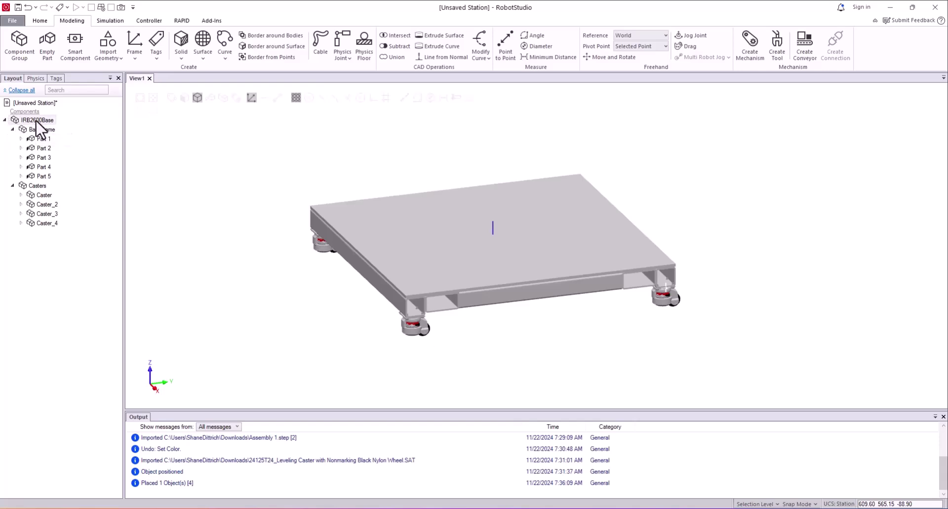
pyautogui.click(12, 129)
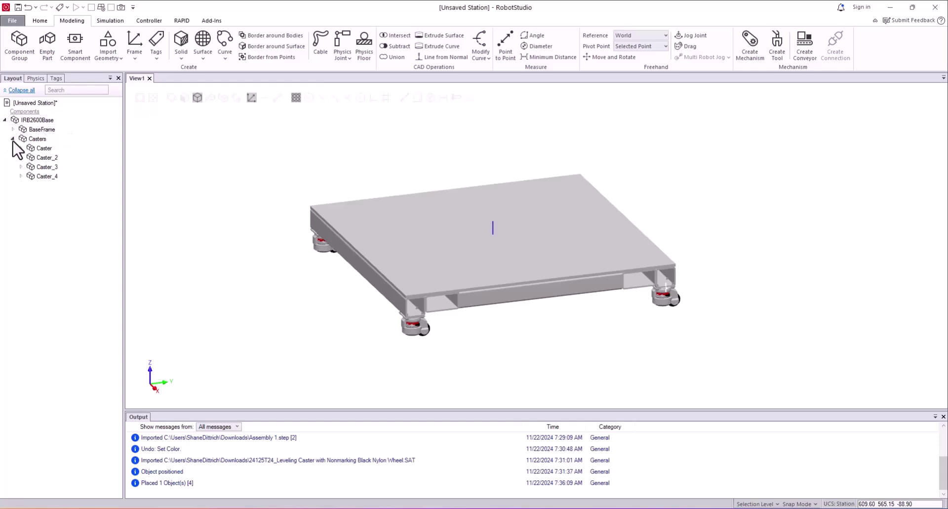
pyautogui.click(13, 139)
pyautogui.click(12, 130)
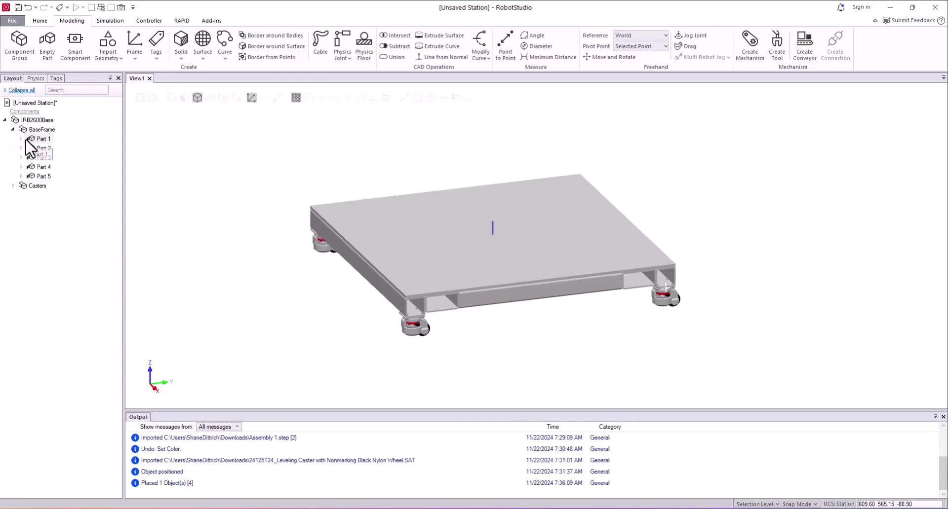
pyautogui.click(12, 186)
pyautogui.click(20, 195)
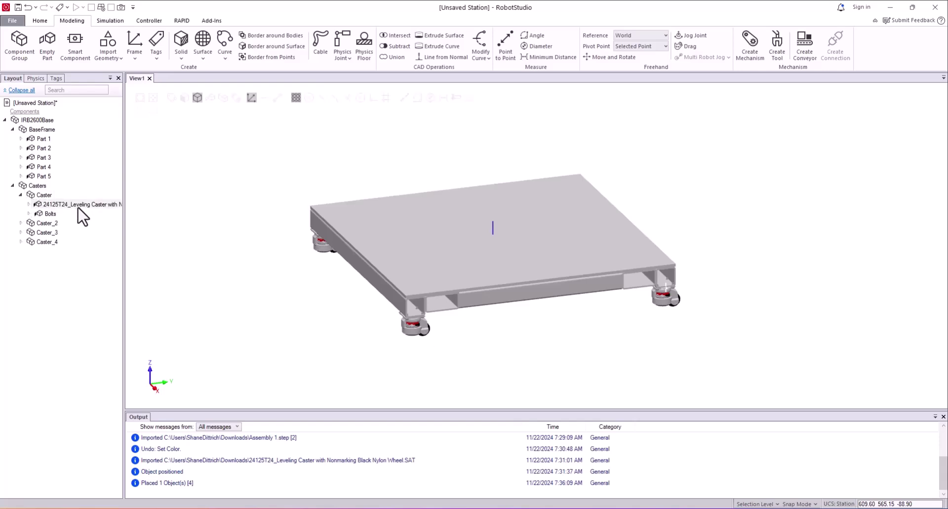
# Step: Highlight each level of the structure in turn: the body of Part 1, Part 1, BaseFrame and the whole IRB2600Base
pyautogui.click(21, 139)
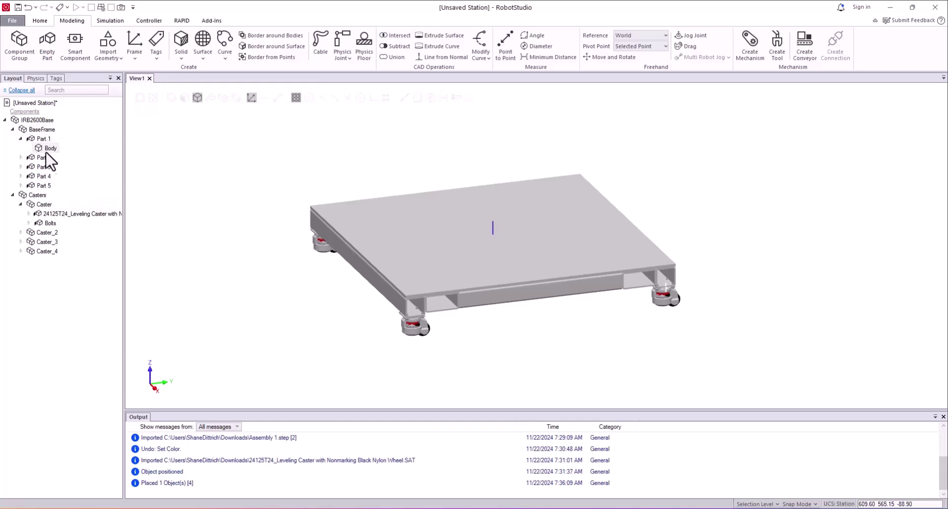
pyautogui.click(49, 148)
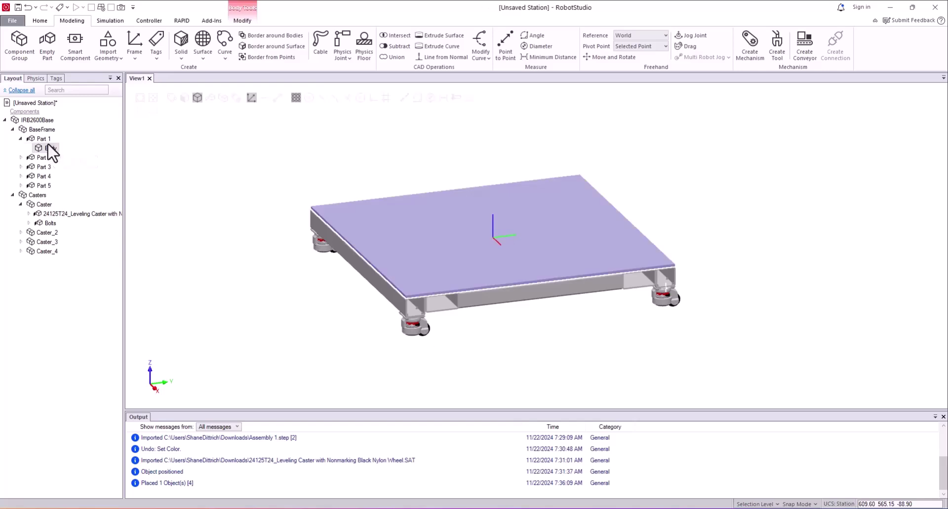
pyautogui.click(44, 139)
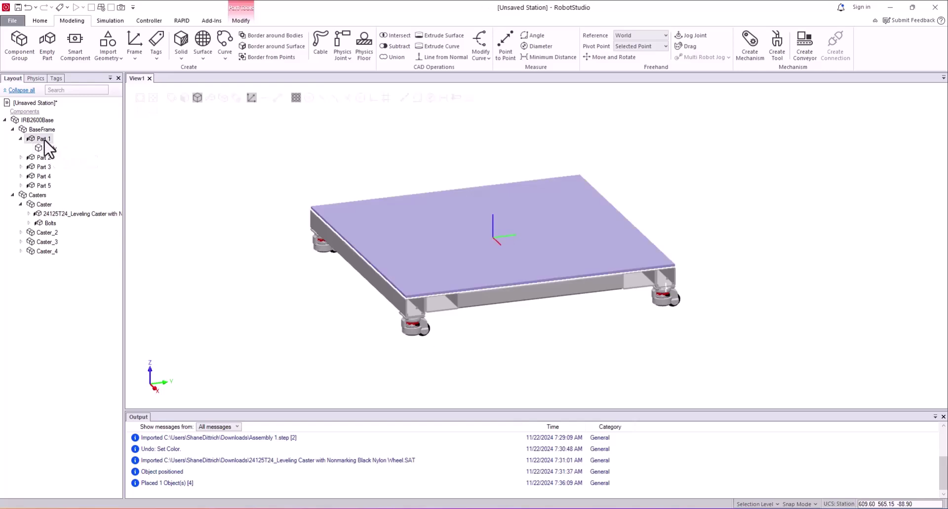
pyautogui.click(31, 129)
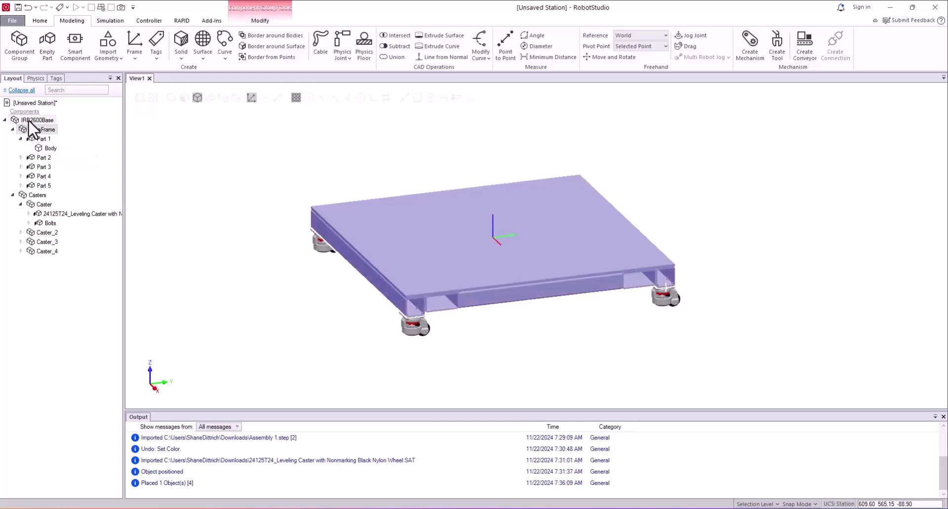
pyautogui.click(31, 120)
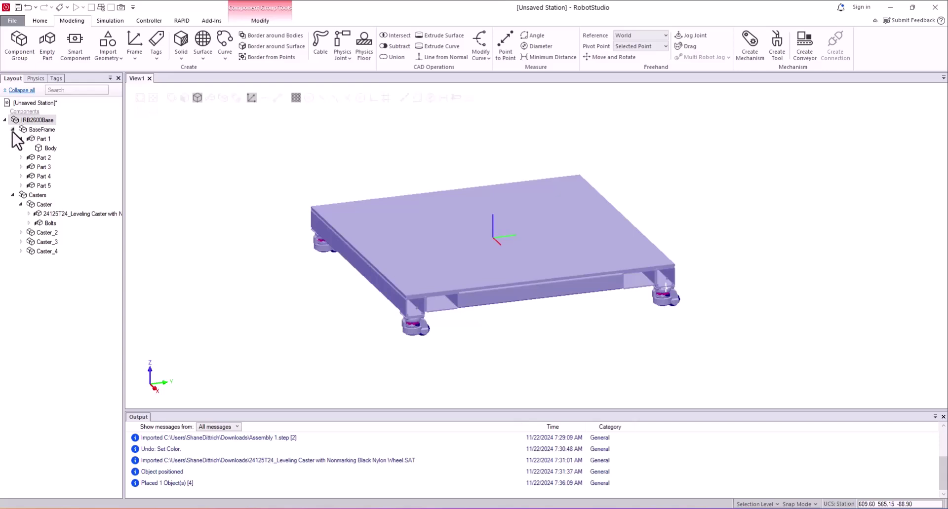
# Step: Collapse the BaseFrame and Casters groups and highlight the Casters group in the view
pyautogui.click(13, 130)
pyautogui.click(13, 138)
pyautogui.click(36, 199)
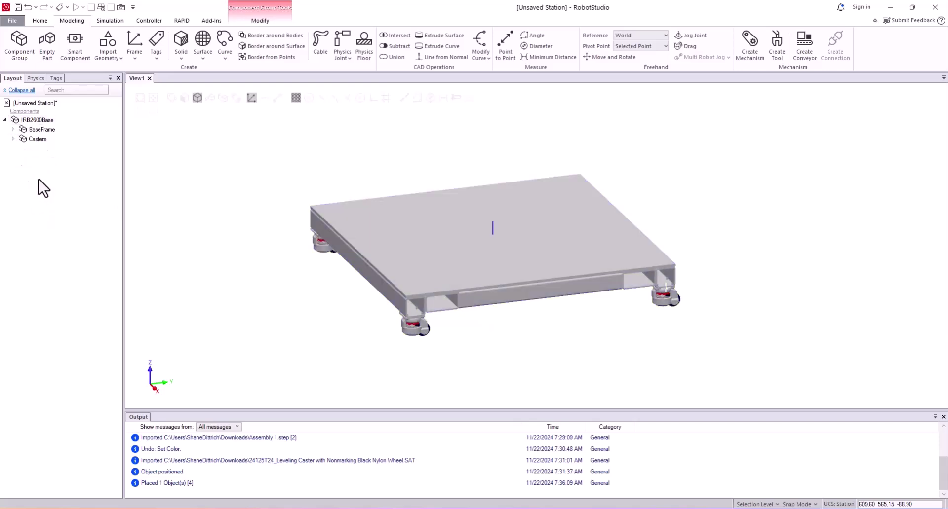
pyautogui.click(31, 139)
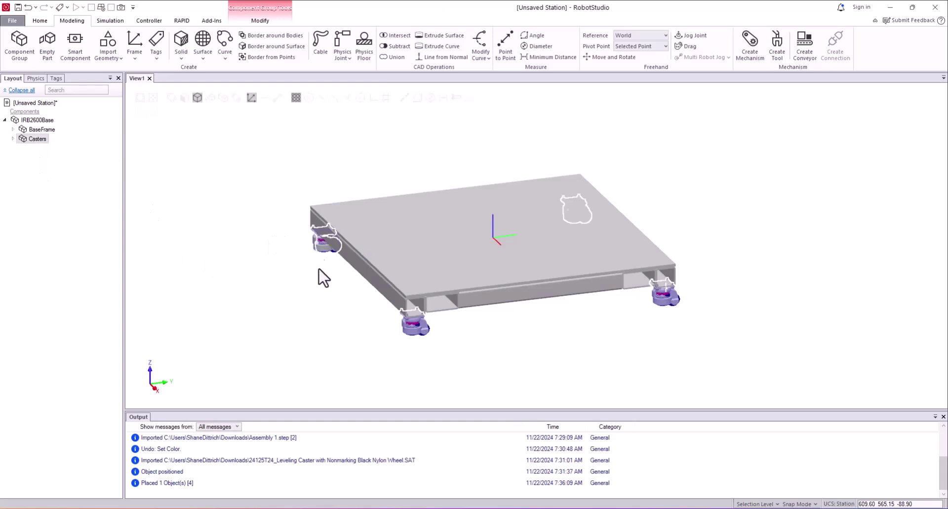
pyautogui.click(283, 277)
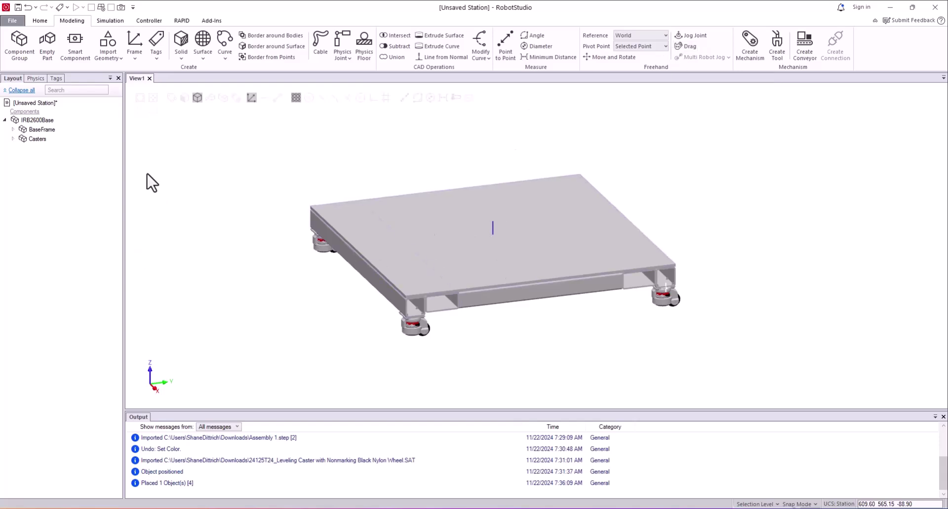
# Step: Inspect the selected Casters group up close and compare its extent with the whole IRB2600Base group
pyautogui.click(40, 140)
pyautogui.scroll(5, 415, 321)
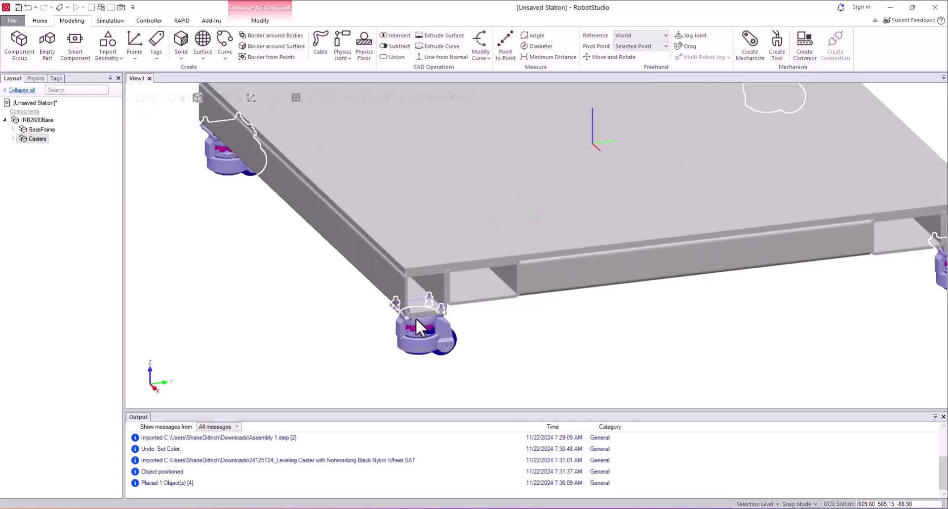
pyautogui.scroll(-5, 416, 318)
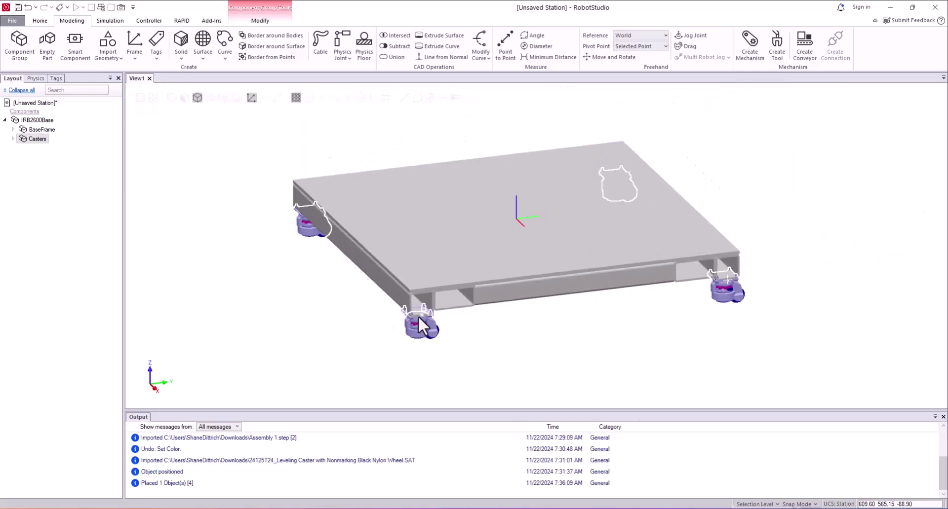
pyautogui.click(33, 120)
pyautogui.click(41, 139)
# Step: Try a freehand move of the whole IRB2600Base group along the X axis and undo it
pyautogui.click(35, 118)
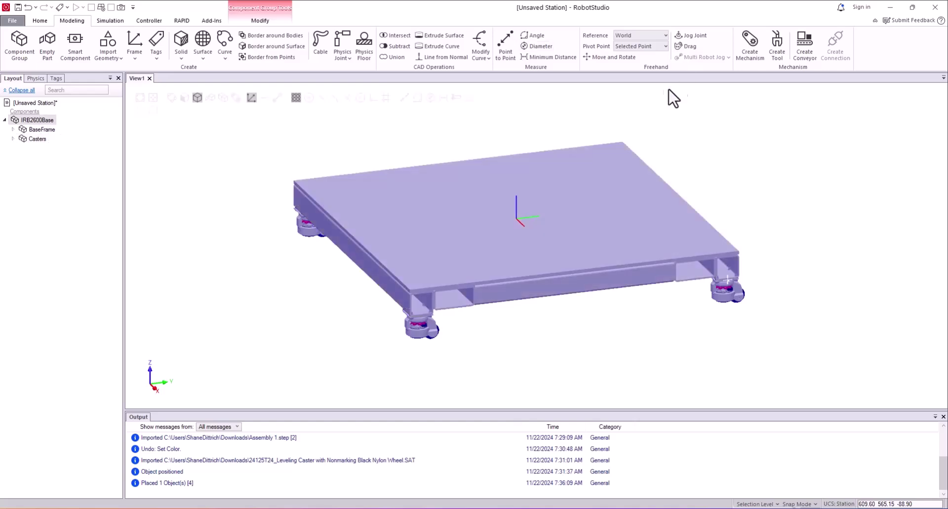
pyautogui.click(612, 57)
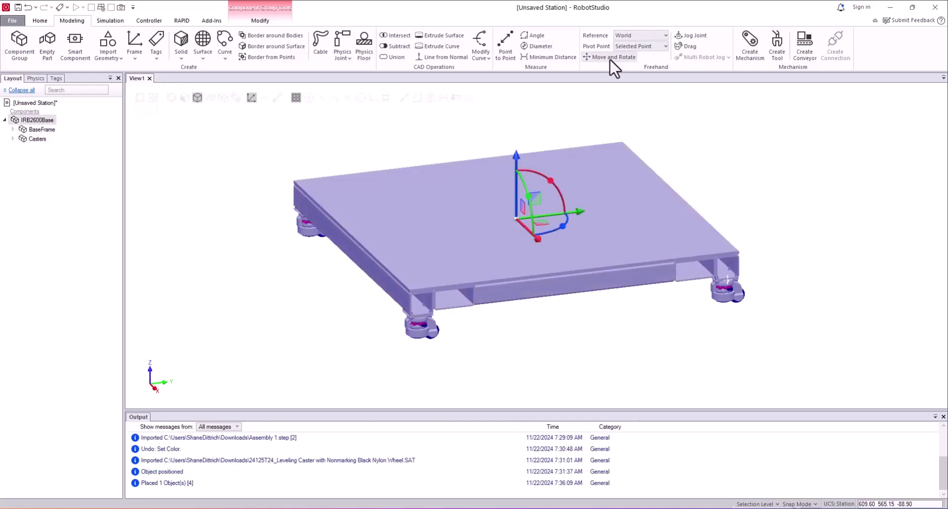
pyautogui.moveTo(586, 220); pyautogui.dragTo(548, 247)
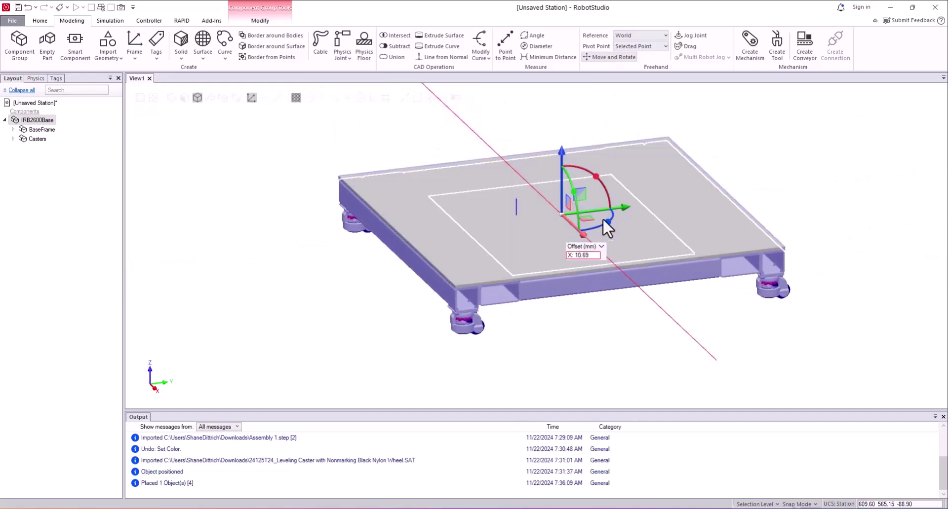
pyautogui.click(580, 328)
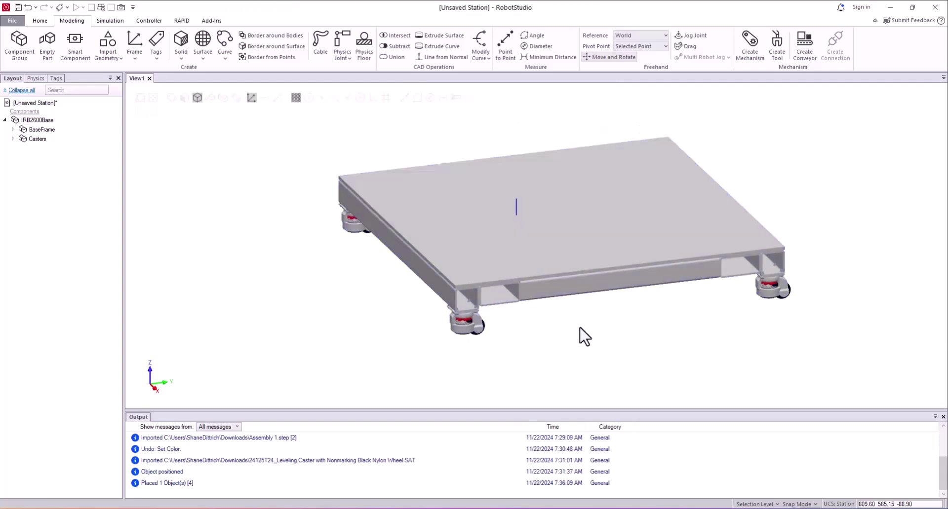
pyautogui.hotkey('ctrl', 'z')
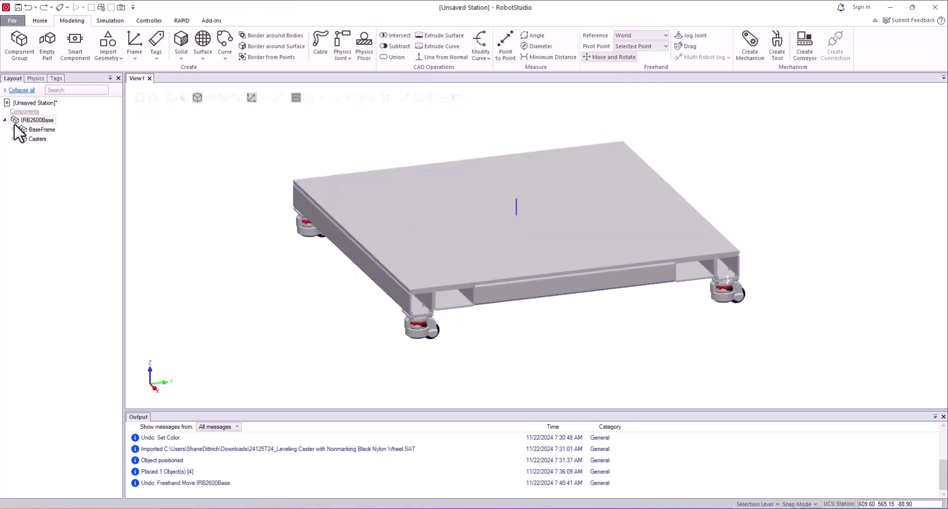
# Step: Set the selection level to Group and pick the base frame and the front caster in the view
pyautogui.keyDown('ctrl'); pyautogui.keyDown('shift'); pyautogui.moveTo(620, 330); pyautogui.dragTo(595, 321); pyautogui.keyUp('shift'); pyautogui.keyUp('ctrl')
pyautogui.scroll(-2, 631, 321)
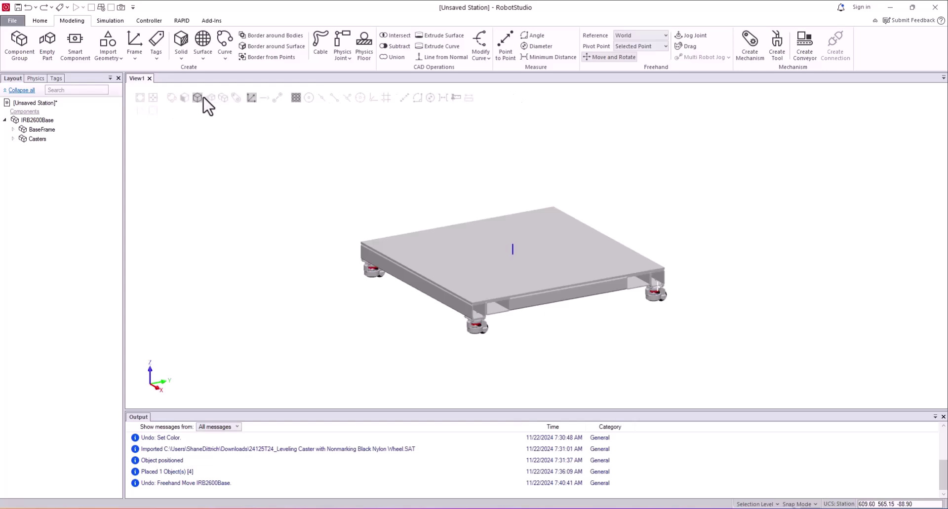
pyautogui.click(224, 99)
pyautogui.click(514, 273)
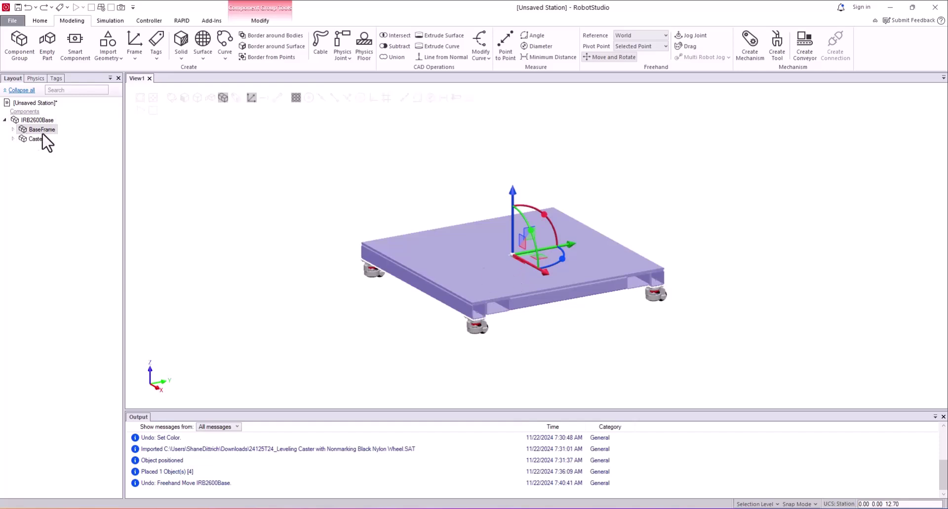
pyautogui.click(488, 339)
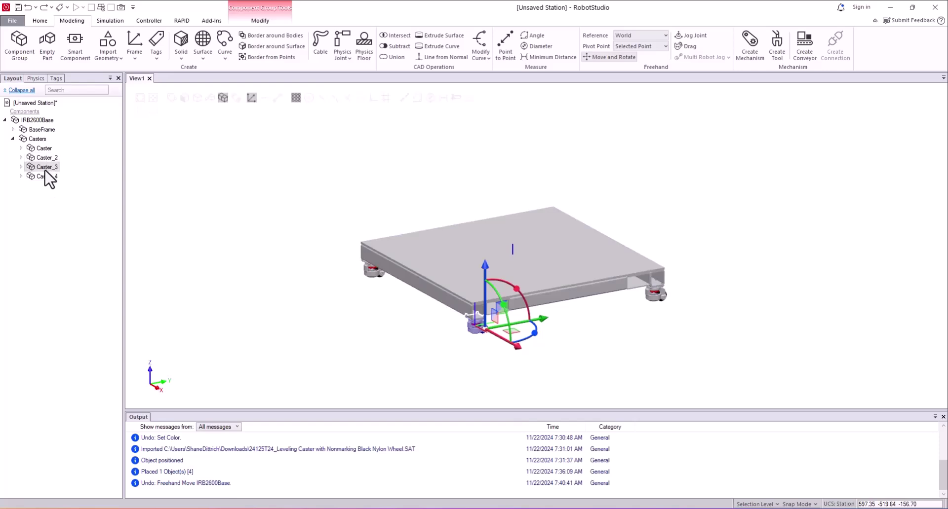
pyautogui.click(429, 357)
# Step: Pick the top plate at the part, body and surface selection levels, and return to group selection with nothing selected
pyautogui.click(210, 97)
pyautogui.click(513, 275)
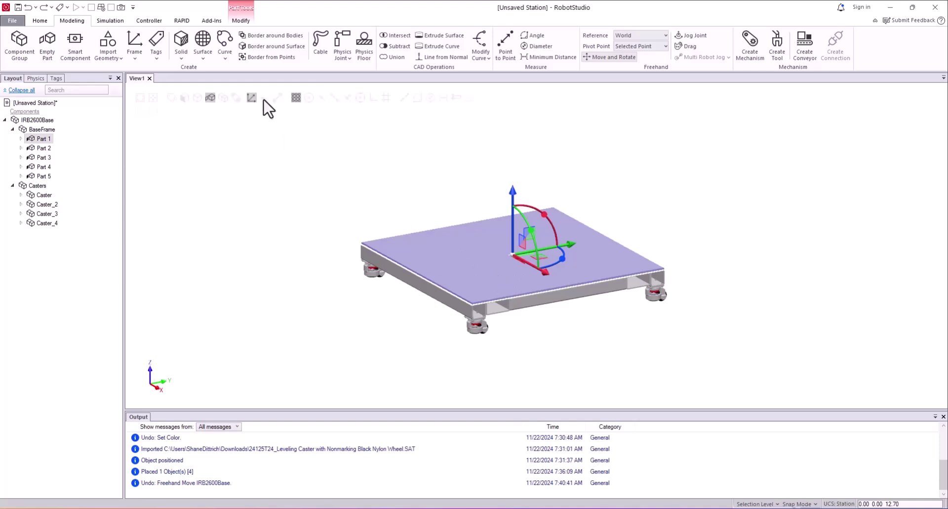
pyautogui.click(197, 97)
pyautogui.click(480, 260)
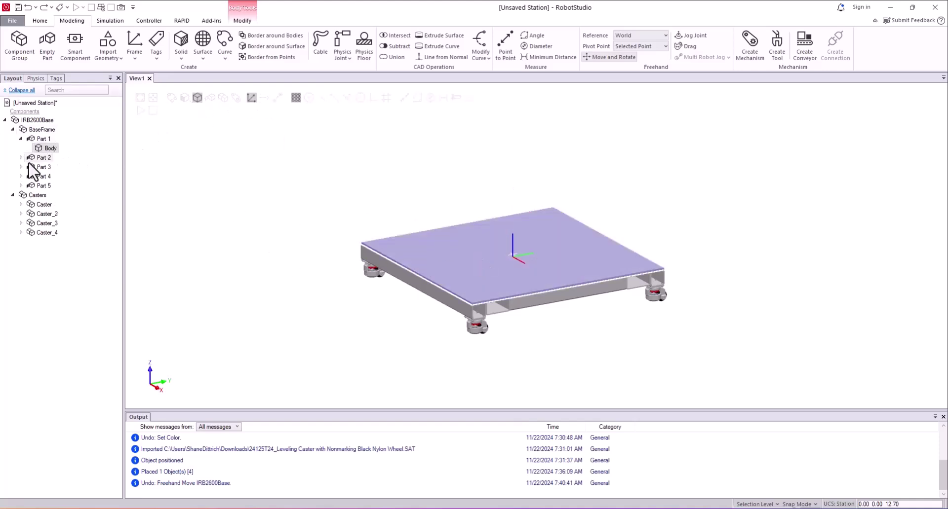
pyautogui.click(184, 97)
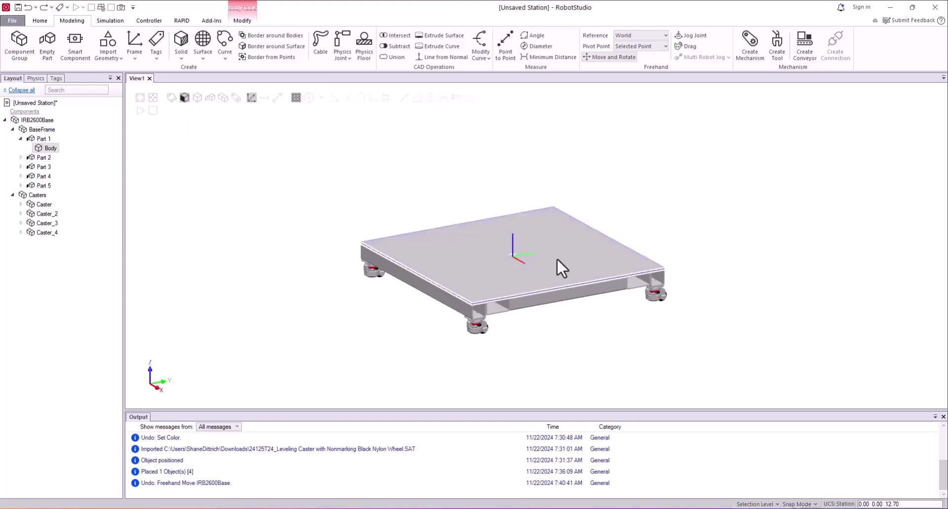
pyautogui.click(470, 262)
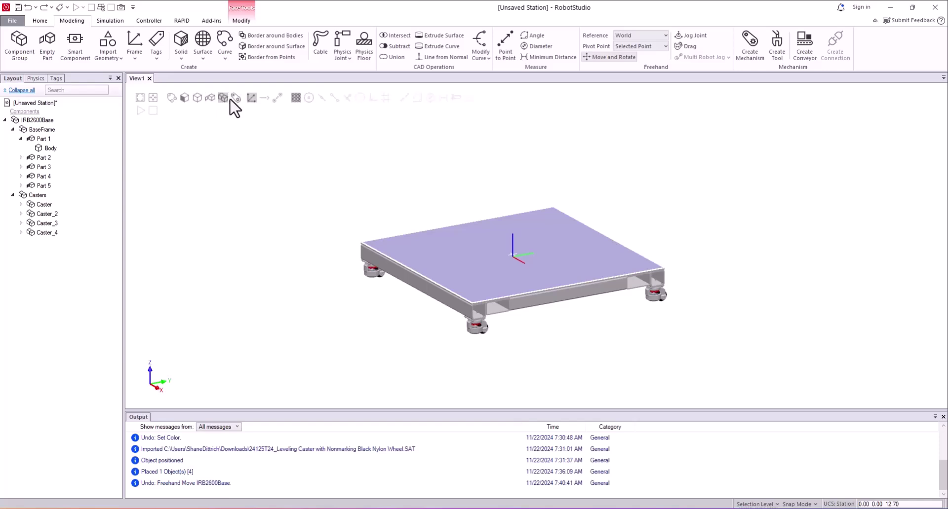
pyautogui.click(252, 185)
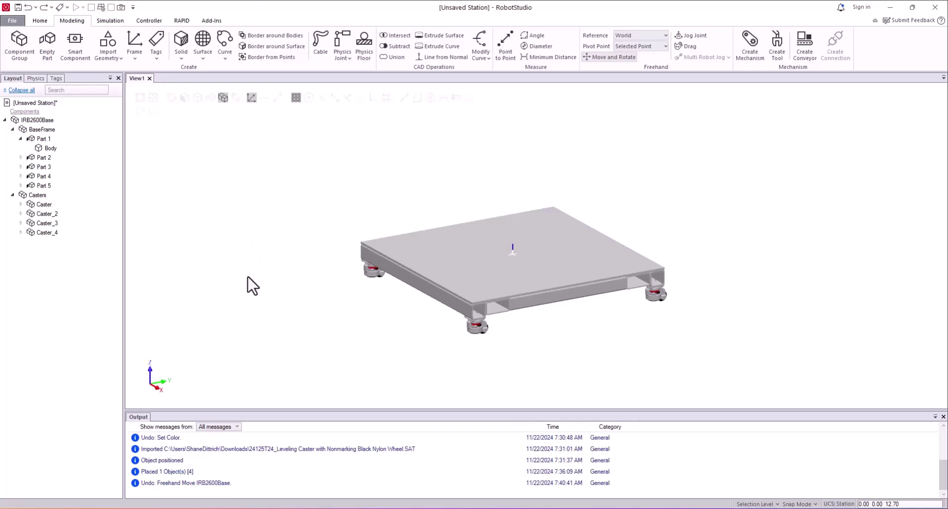
# Step: Create a new virtual controller for the IRB 2600 robot, variant IRB 2600 12kg 1.65m, with RobotWare 6.15.07.00, importing the mechanism from the library
pyautogui.click(40, 21)
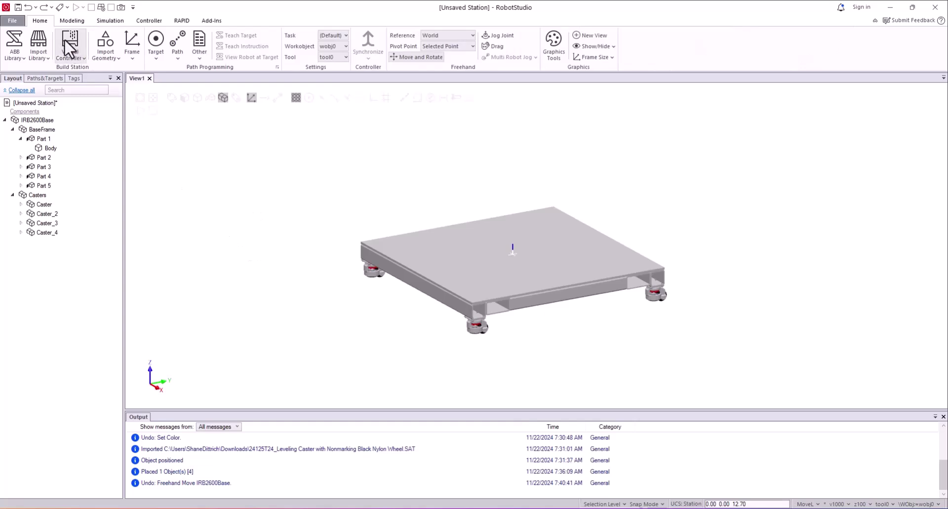
pyautogui.click(76, 58)
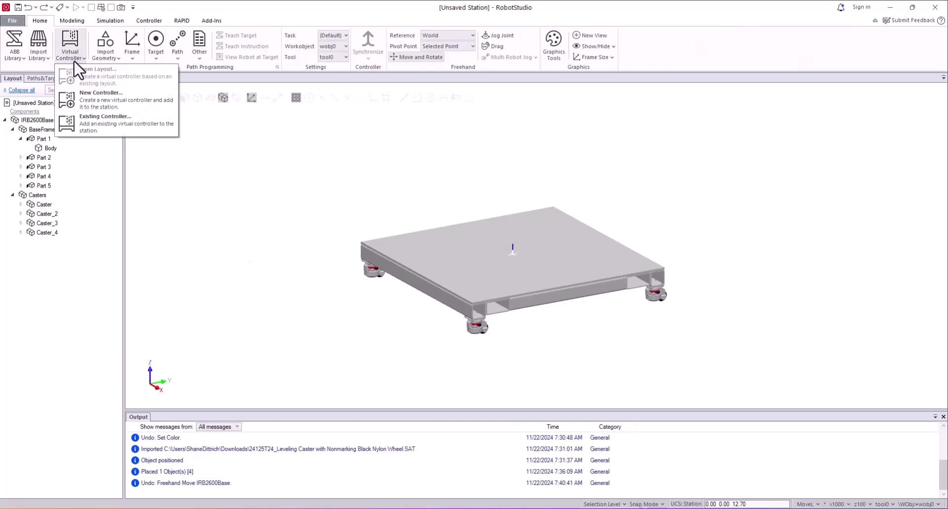
pyautogui.click(109, 103)
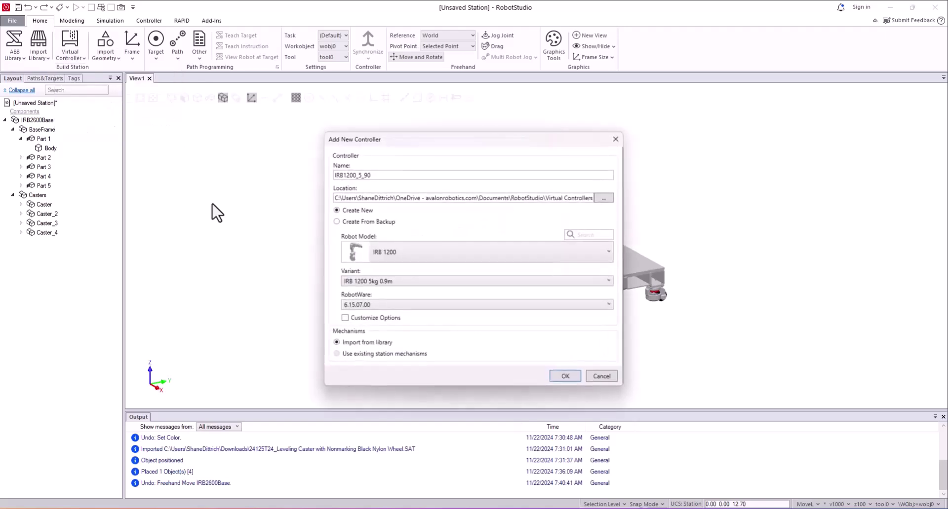
pyautogui.click(459, 261)
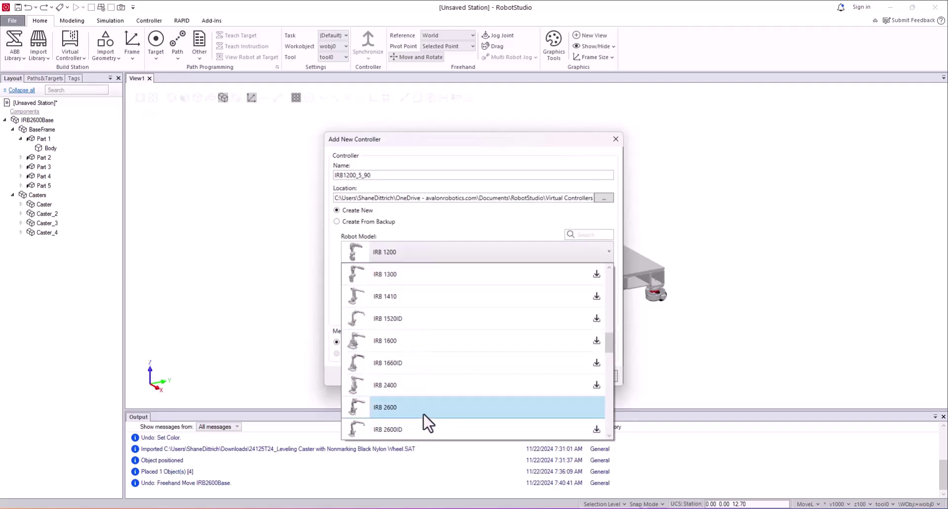
pyautogui.click(424, 413)
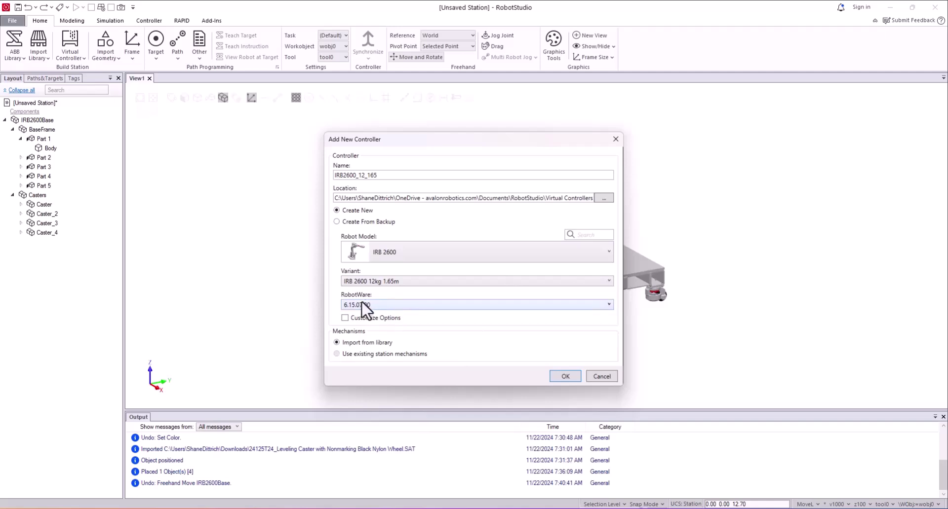
pyautogui.click(565, 377)
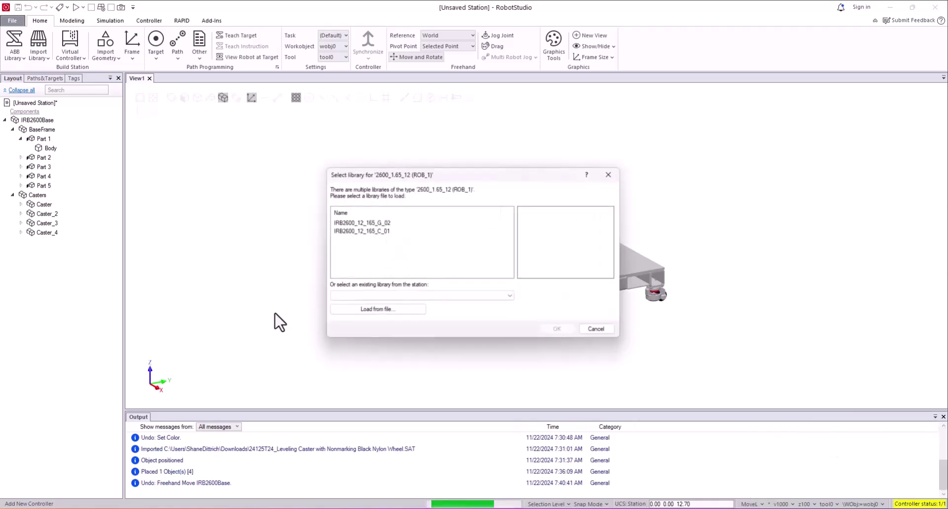
# Step: Load the IRB2600_12_165_G_02 library as the mechanism for the new controller
pyautogui.click(368, 223)
pyautogui.click(559, 331)
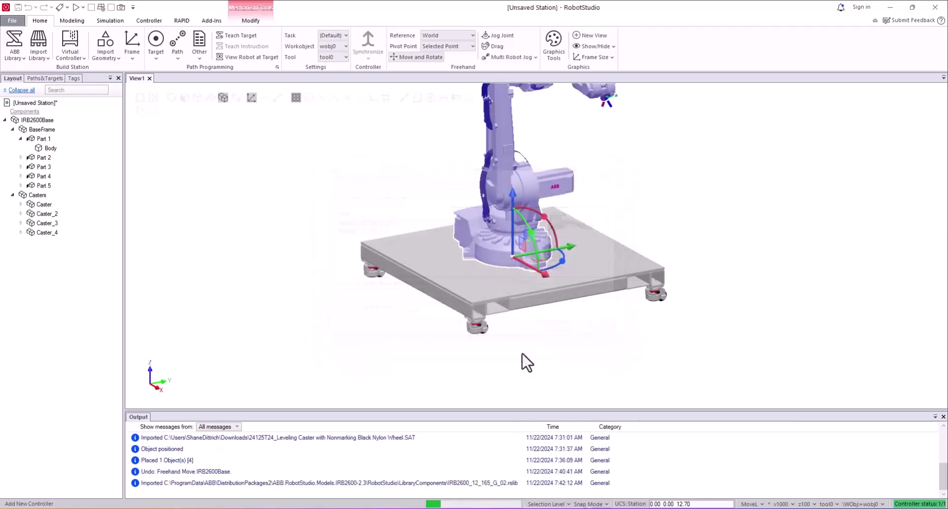
# Step: Examine from several angles, including the front, how the robot's base sits relative to the top plate
pyautogui.keyDown('ctrl'); pyautogui.keyDown('shift'); pyautogui.moveTo(604, 354); pyautogui.dragTo(538, 266); pyautogui.keyUp('shift'); pyautogui.keyUp('ctrl')
pyautogui.scroll(-3, 537, 274)
pyautogui.scroll(5, 532, 271)
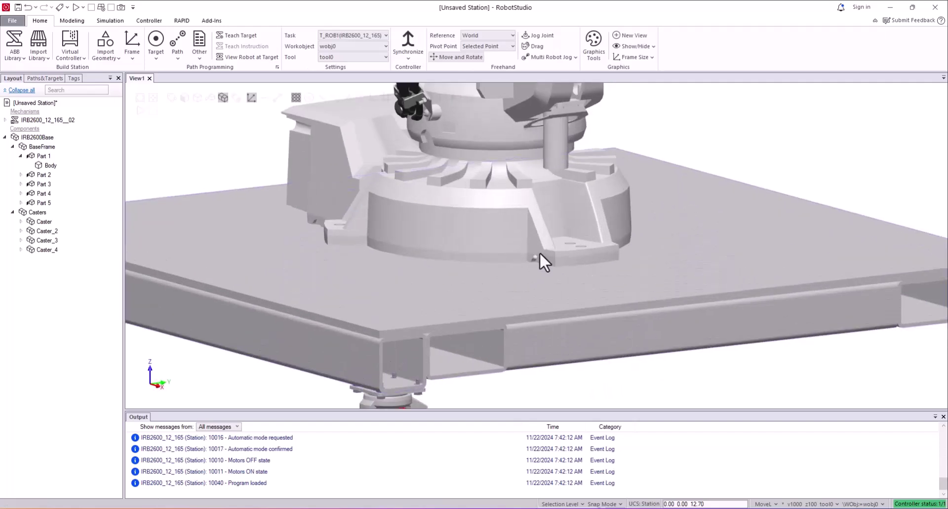
pyautogui.scroll(-5, 606, 300)
pyautogui.scroll(2, 529, 263)
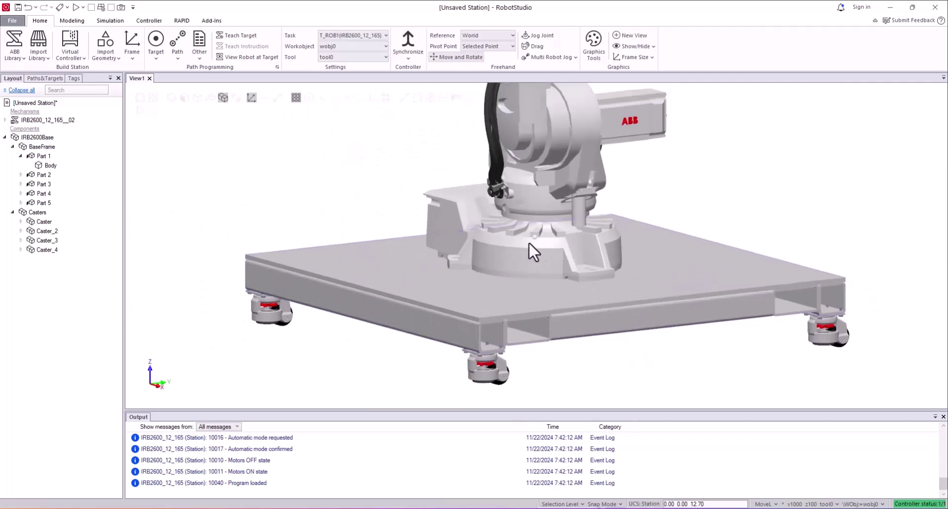
pyautogui.scroll(-2, 579, 249)
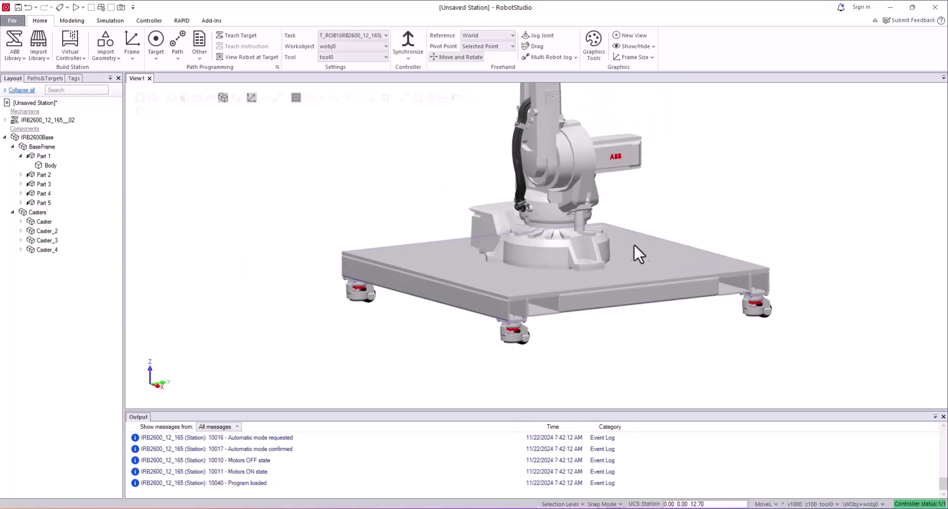
pyautogui.keyDown('ctrl'); pyautogui.moveTo(740, 167); pyautogui.dragTo(601, 272); pyautogui.keyUp('ctrl')
pyautogui.scroll(-4, 588, 291)
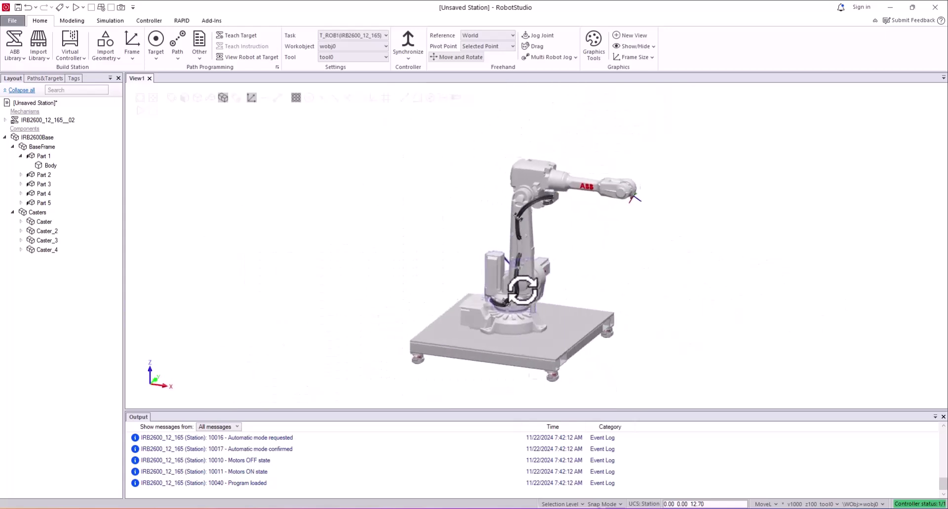
pyautogui.scroll(5, 519, 332)
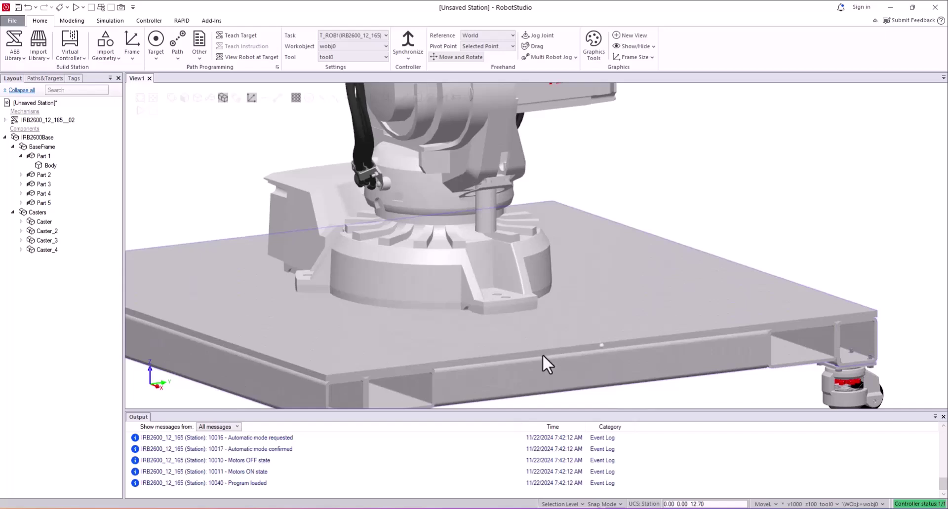
pyautogui.scroll(-4, 544, 338)
pyautogui.press('f')
pyautogui.scroll(6, 533, 352)
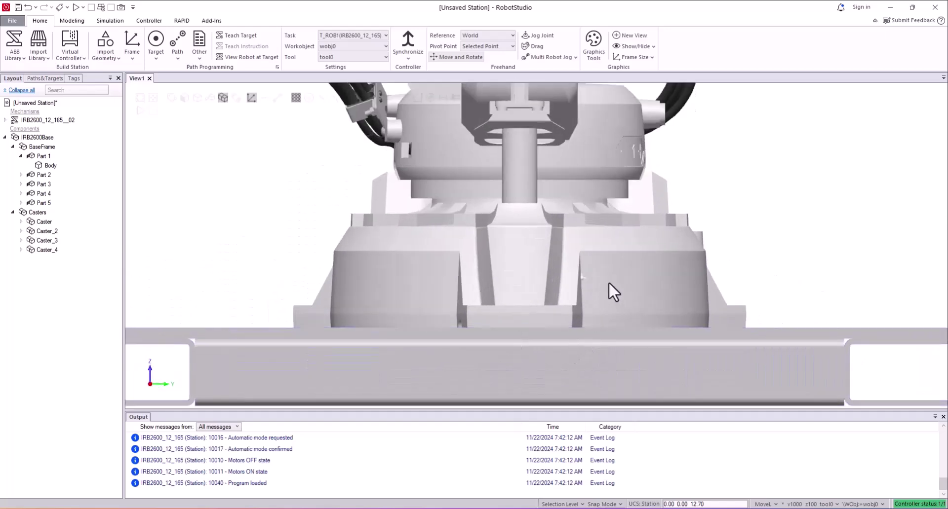
# Step: Set the selection level to Mechanism, pick the robot, and examine its foot against the top plate
pyautogui.click(236, 97)
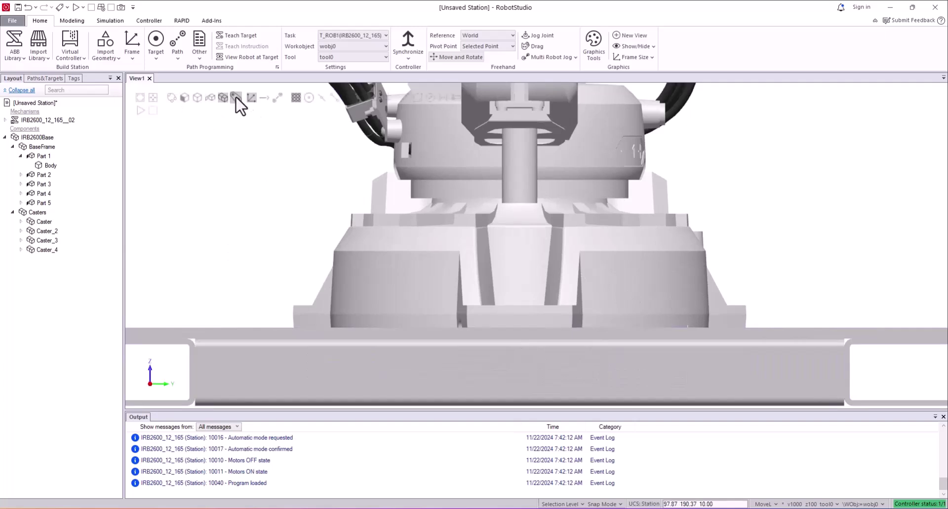
pyautogui.click(389, 287)
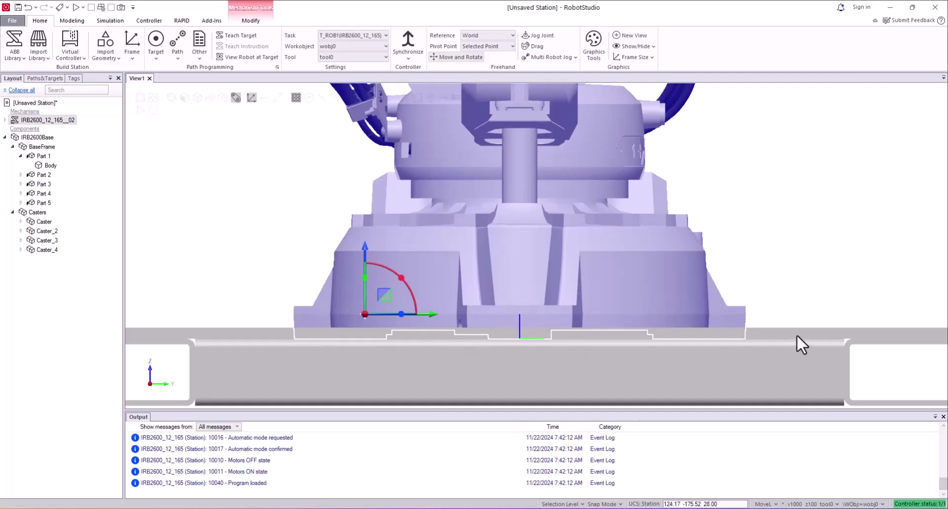
pyautogui.scroll(-3, 737, 338)
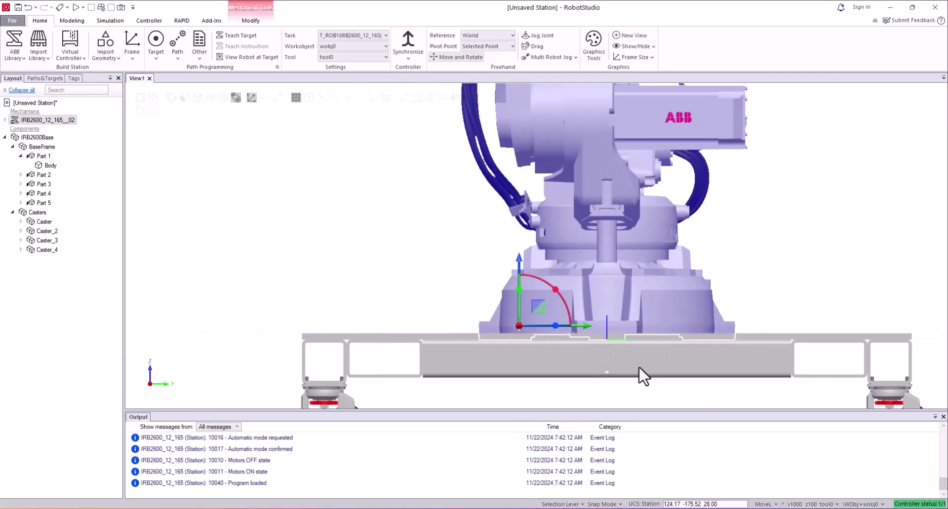
pyautogui.scroll(2, 631, 368)
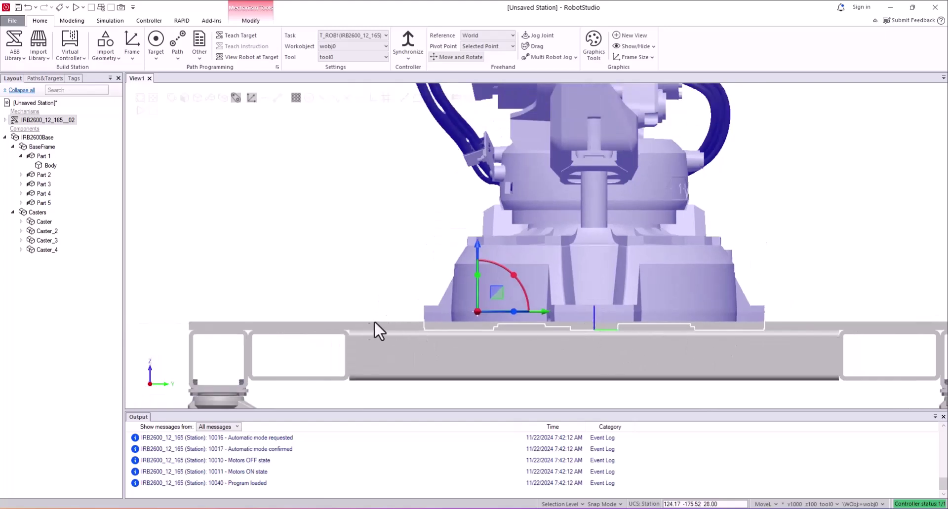
pyautogui.keyDown('ctrl'); pyautogui.keyDown('shift'); pyautogui.moveTo(354, 322); pyautogui.dragTo(434, 383); pyautogui.keyUp('shift'); pyautogui.keyUp('ctrl')
# Step: Hide the IRB2600_12_165__02 robot mechanism and clear the selection
pyautogui.click(167, 155)
pyautogui.click(34, 120)
pyautogui.middleClick(34, 121)
pyautogui.click(228, 129)
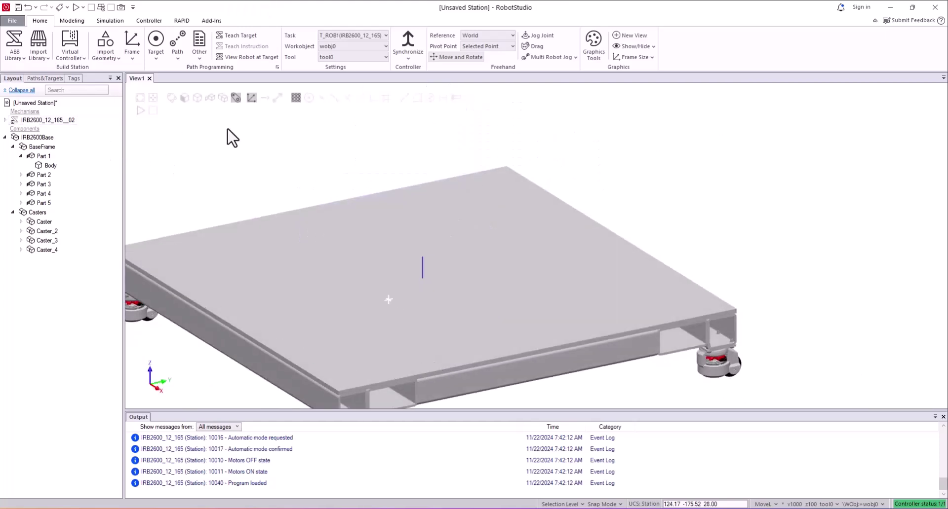
# Step: Set the local origin of IRB2600Base to the snapped point on the top plate's surface at X 0, Y 0, Z 12.70 mm in World
pyautogui.click(5, 137)
pyautogui.click(37, 138)
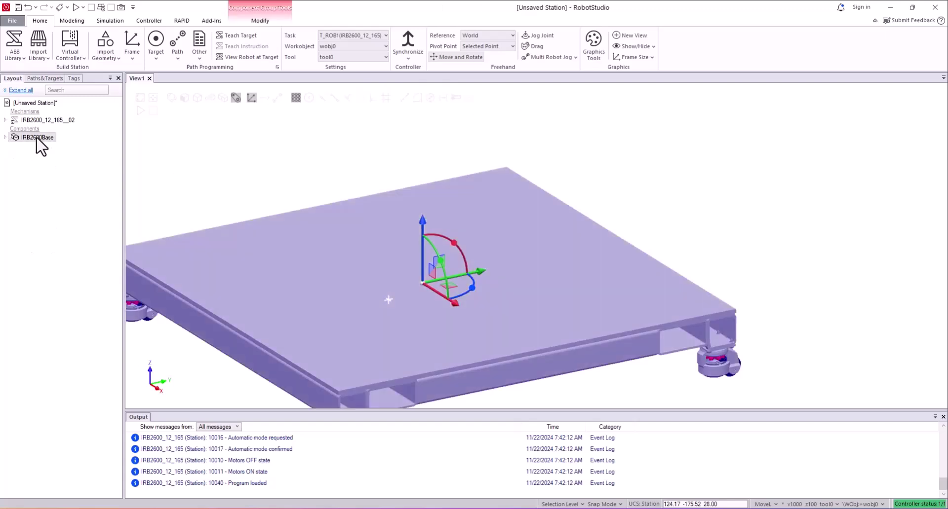
pyautogui.rightClick(35, 138)
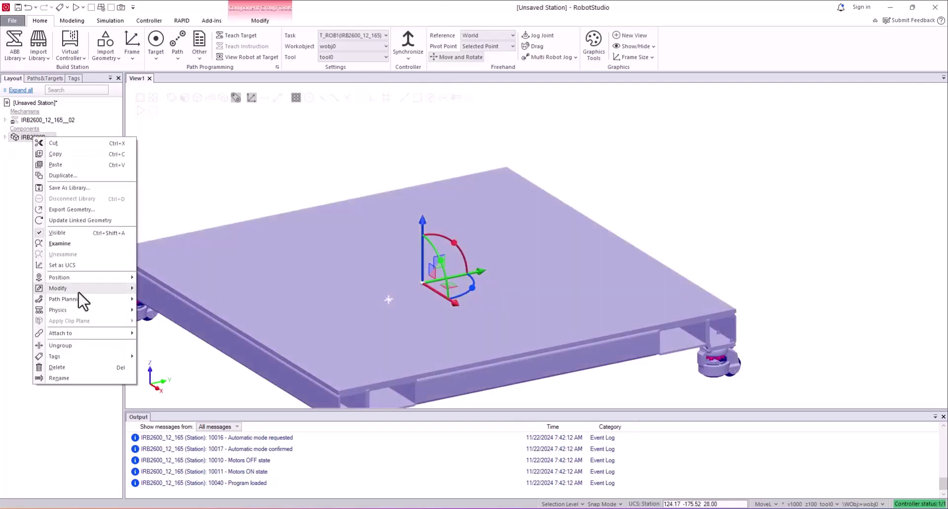
pyautogui.moveTo(79, 289)
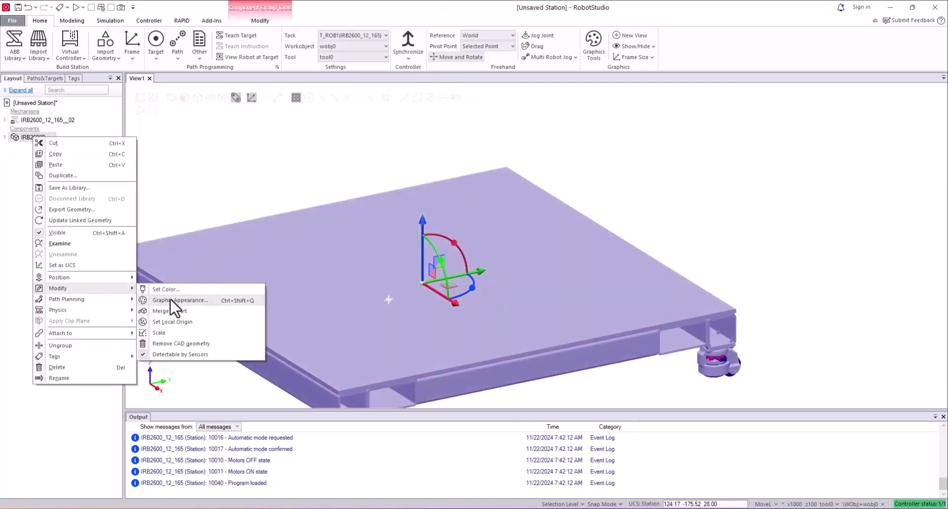
pyautogui.click(172, 324)
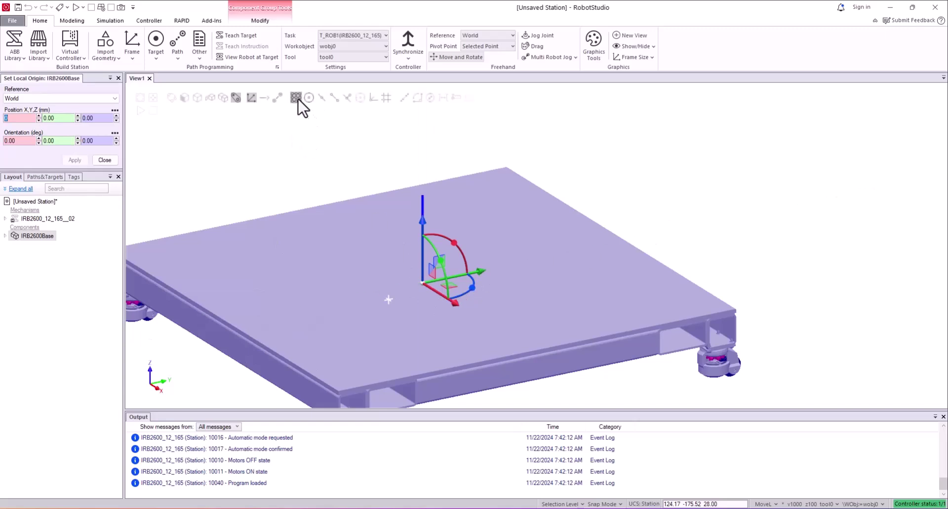
pyautogui.keyDown('ctrl'); pyautogui.keyDown('shift'); pyautogui.moveTo(418, 286); pyautogui.dragTo(385, 315); pyautogui.keyUp('shift'); pyautogui.keyUp('ctrl')
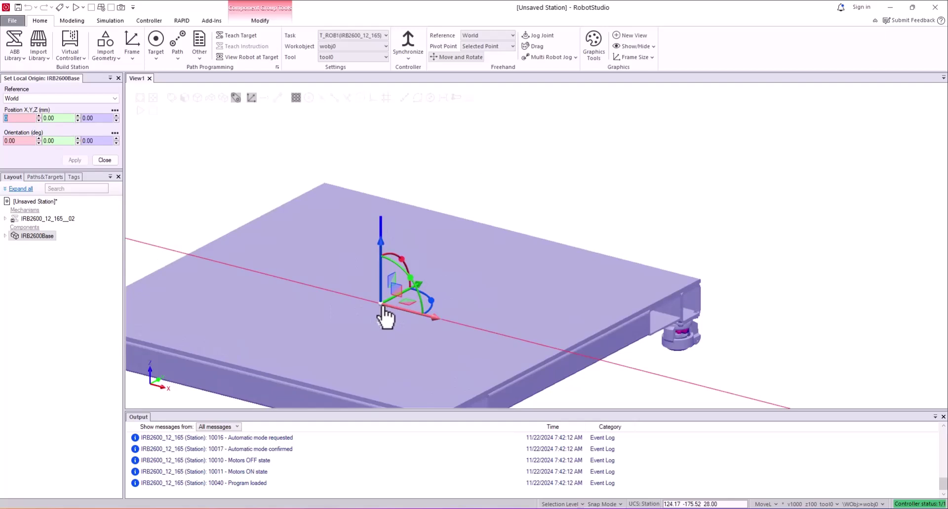
pyautogui.scroll(3, 385, 316)
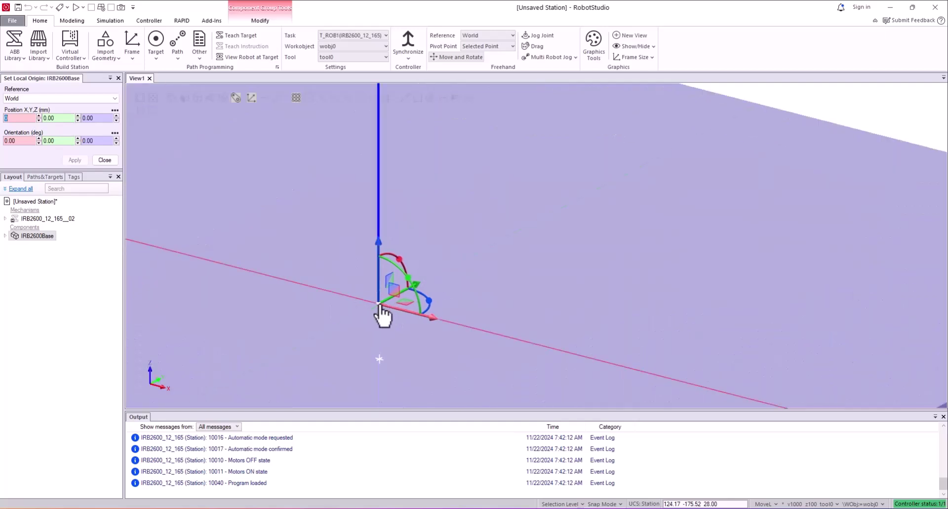
pyautogui.click(351, 295)
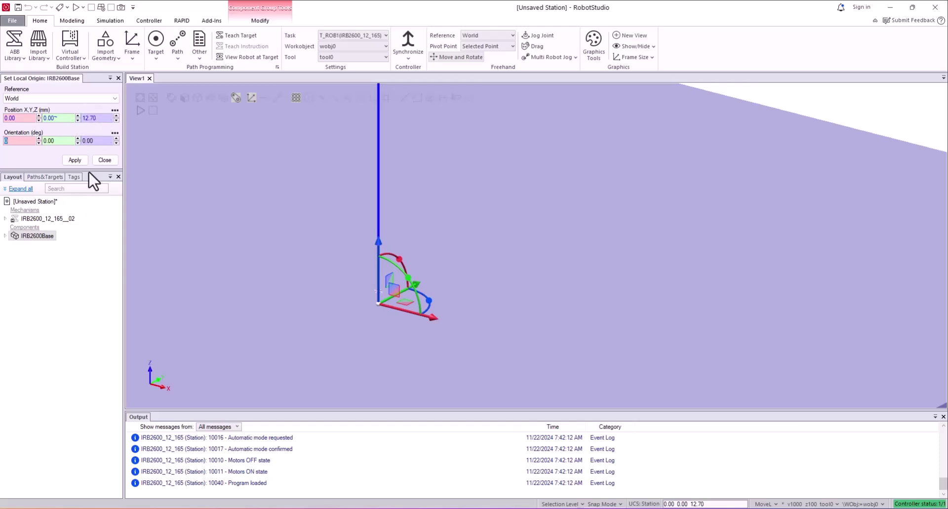
pyautogui.click(69, 160)
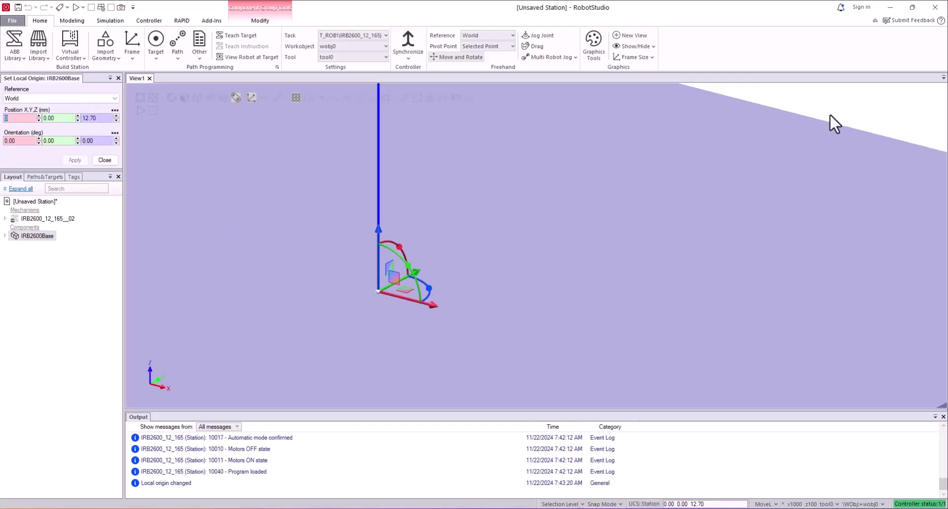
pyautogui.scroll(-5, 440, 327)
pyautogui.keyDown('ctrl'); pyautogui.keyDown('shift'); pyautogui.moveTo(500, 317); pyautogui.dragTo(586, 299); pyautogui.keyUp('shift'); pyautogui.keyUp('ctrl')
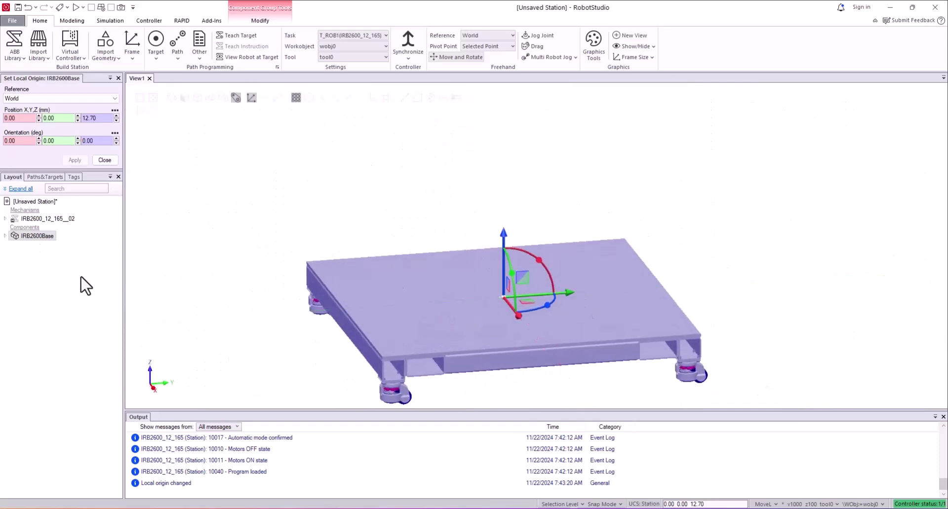
pyautogui.click(104, 160)
pyautogui.click(277, 212)
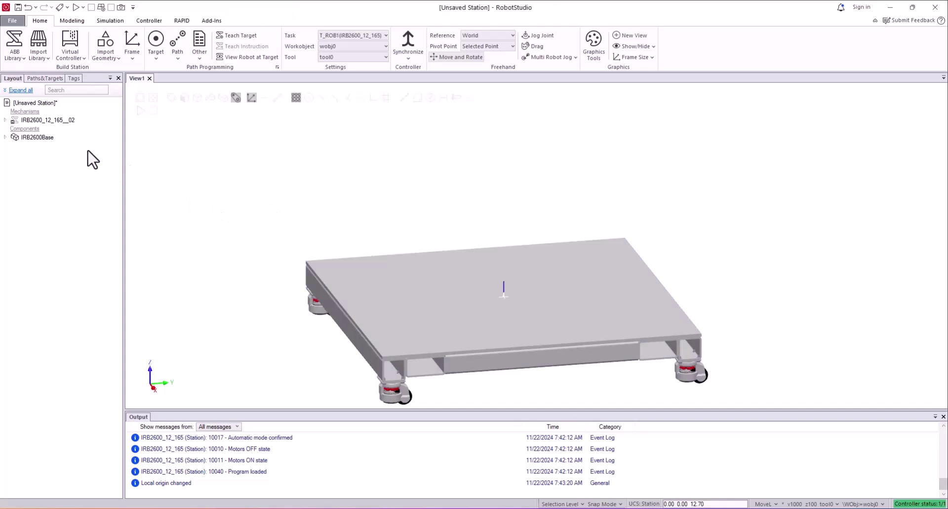
# Step: Position IRB2600Base at Z 0 mm relative to World, keeping X and Y at 0
pyautogui.click(35, 139)
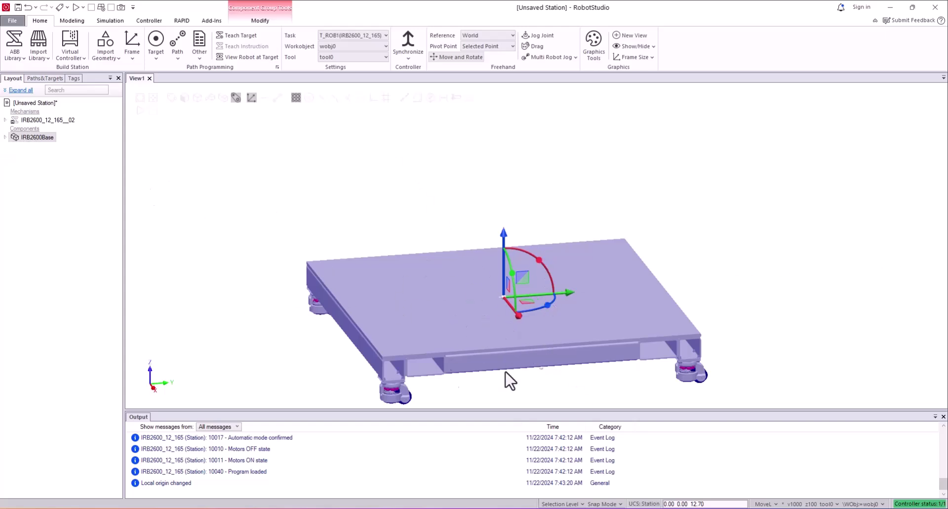
pyautogui.rightClick(36, 143)
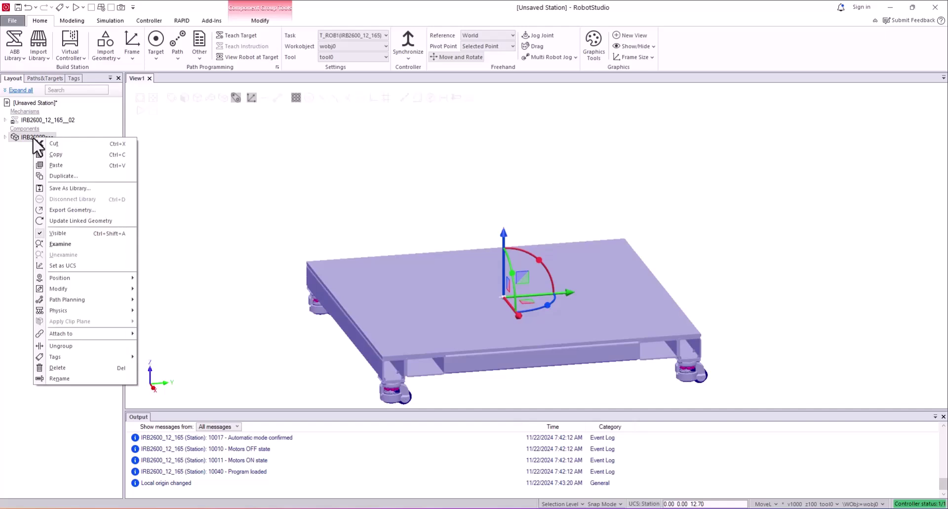
pyautogui.moveTo(91, 279)
pyautogui.click(163, 281)
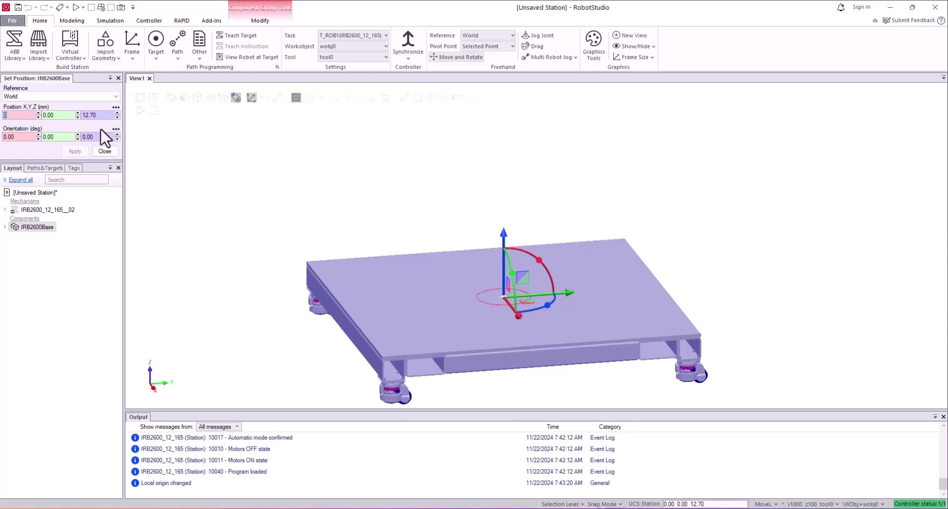
pyautogui.moveTo(99, 116); pyautogui.dragTo(8, 98)
pyautogui.write('0')
pyautogui.press('Return')
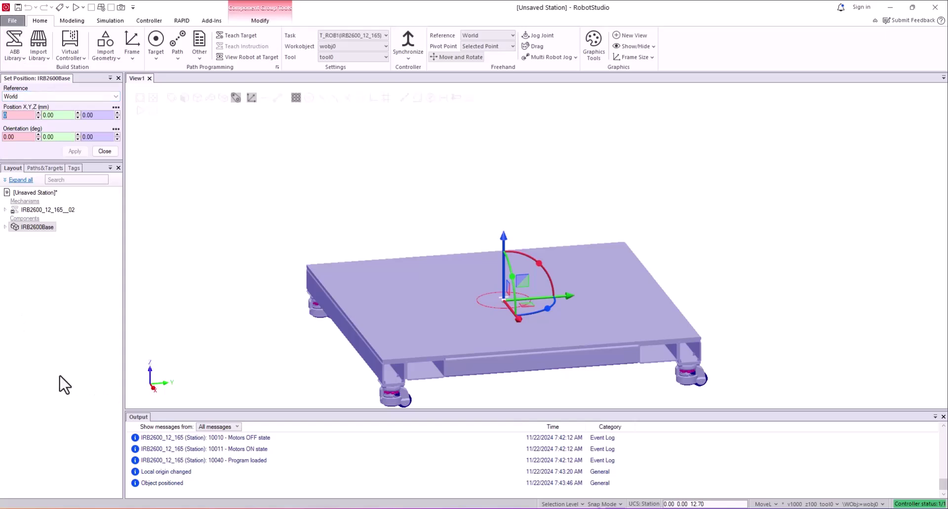
pyautogui.click(110, 149)
pyautogui.click(229, 165)
# Step: Make the hidden IRB2600_12_165__02 robot mechanism visible again and clear the selection
pyautogui.click(40, 121)
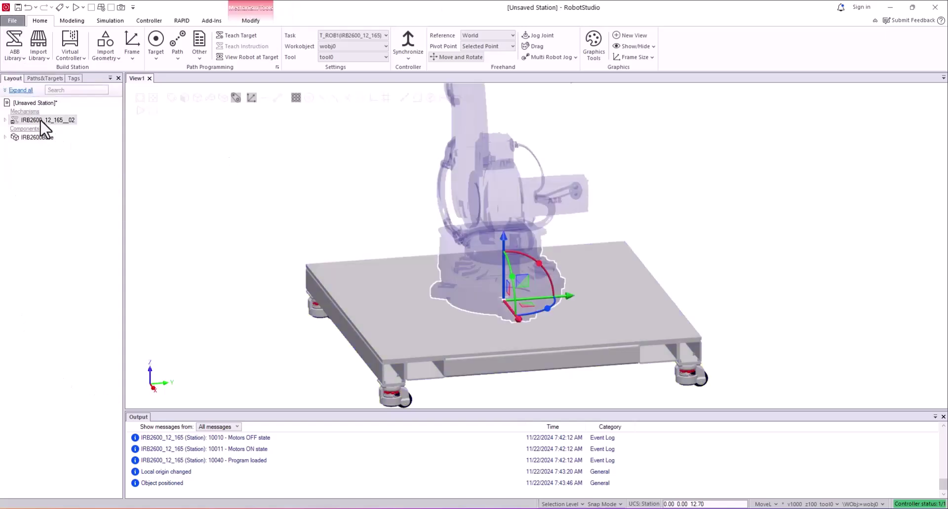
pyautogui.click(264, 192)
# Step: Examine the fit between the robot's foot and the top plate, and the complete robot on its base, from several angles
pyautogui.scroll(5, 518, 318)
pyautogui.keyDown('ctrl'); pyautogui.keyDown('shift'); pyautogui.moveTo(518, 319); pyautogui.dragTo(535, 332); pyautogui.keyUp('shift'); pyautogui.keyUp('ctrl')
pyautogui.scroll(-8, 489, 315)
pyautogui.keyDown('ctrl'); pyautogui.keyDown('shift'); pyautogui.moveTo(571, 366); pyautogui.dragTo(588, 355); pyautogui.keyUp('shift'); pyautogui.keyUp('ctrl')
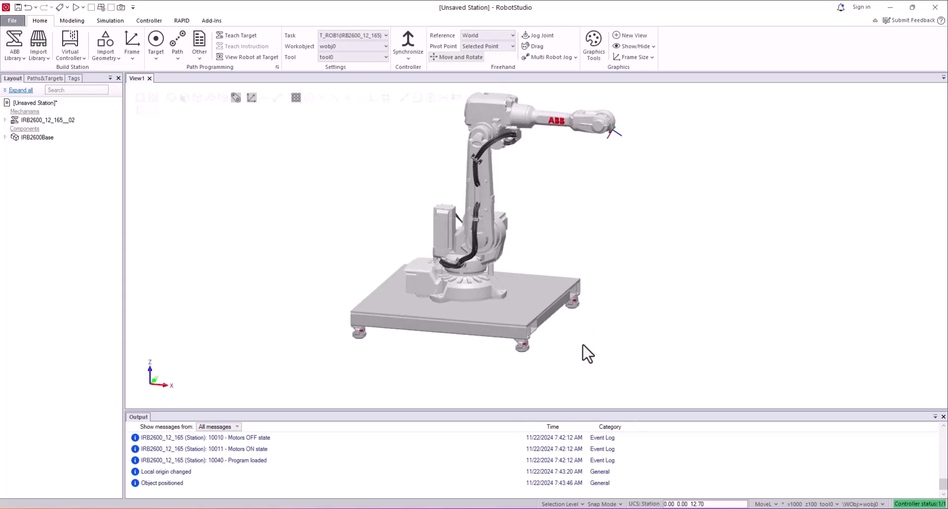
pyautogui.scroll(-3, 577, 349)
pyautogui.scroll(5, 540, 311)
pyautogui.scroll(-5, 630, 324)
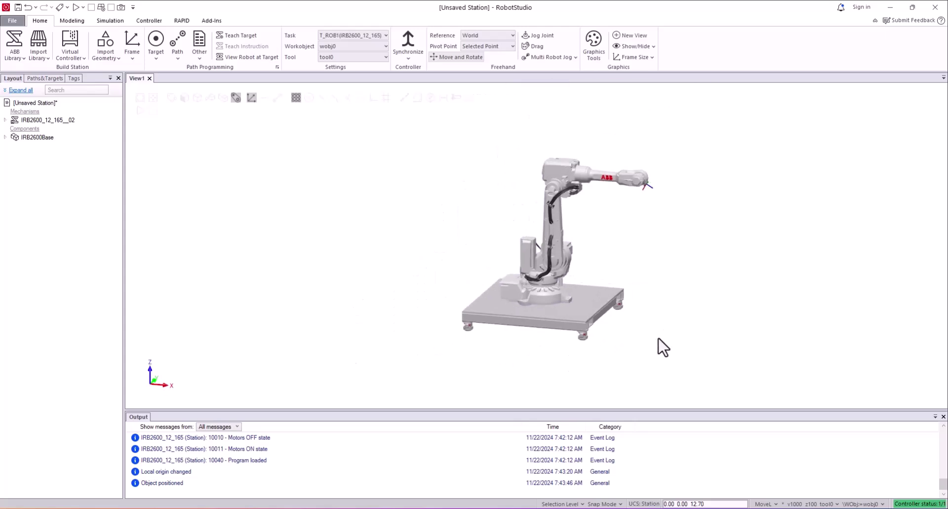
pyautogui.scroll(4, 627, 351)
pyautogui.scroll(-4, 610, 340)
pyautogui.scroll(2, 592, 333)
pyautogui.keyDown('ctrl'); pyautogui.moveTo(588, 332); pyautogui.dragTo(565, 342); pyautogui.keyUp('ctrl')
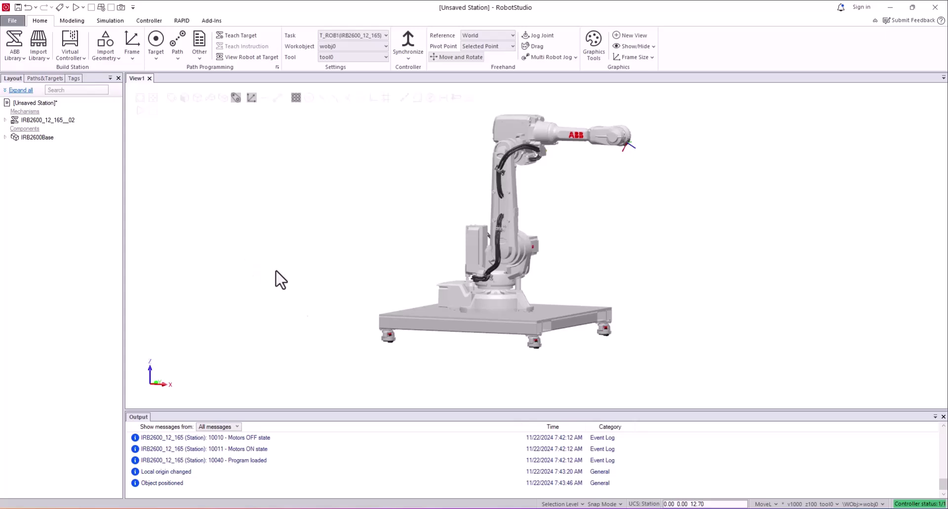
pyautogui.keyDown('ctrl'); pyautogui.keyDown('shift'); pyautogui.moveTo(632, 321); pyautogui.dragTo(558, 274); pyautogui.keyUp('shift'); pyautogui.keyUp('ctrl')
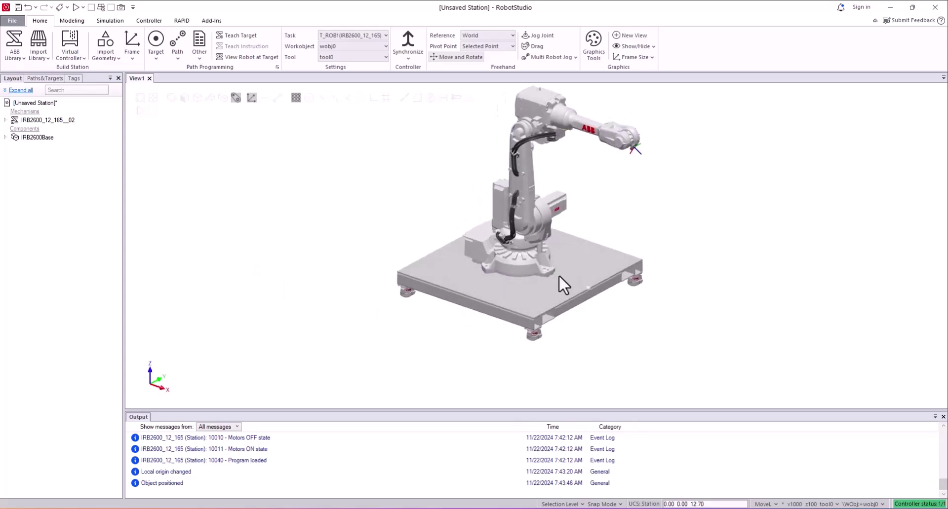
pyautogui.keyDown('ctrl'); pyautogui.moveTo(584, 241); pyautogui.dragTo(547, 247); pyautogui.keyUp('ctrl')
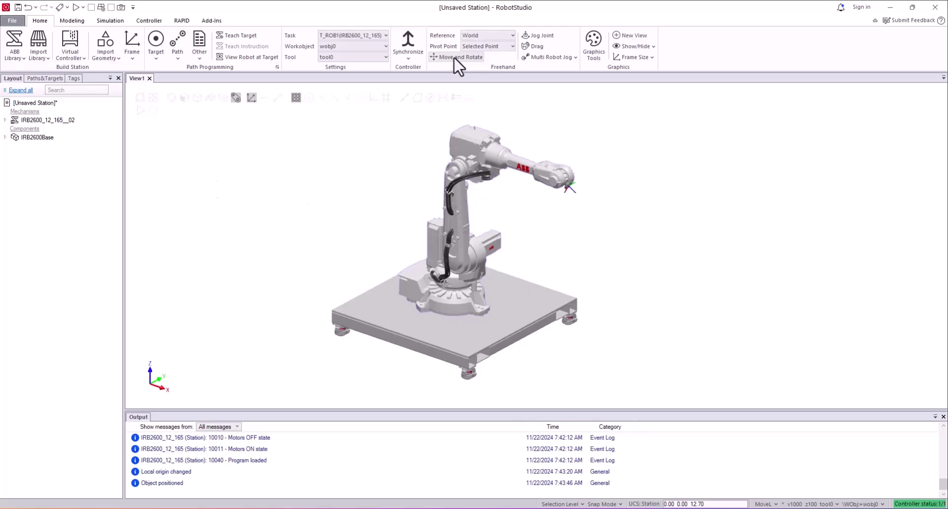
# Step: Try a freehand move of the robot about -413 mm along the X axis and cancel it at the Task Frame question
pyautogui.click(550, 174)
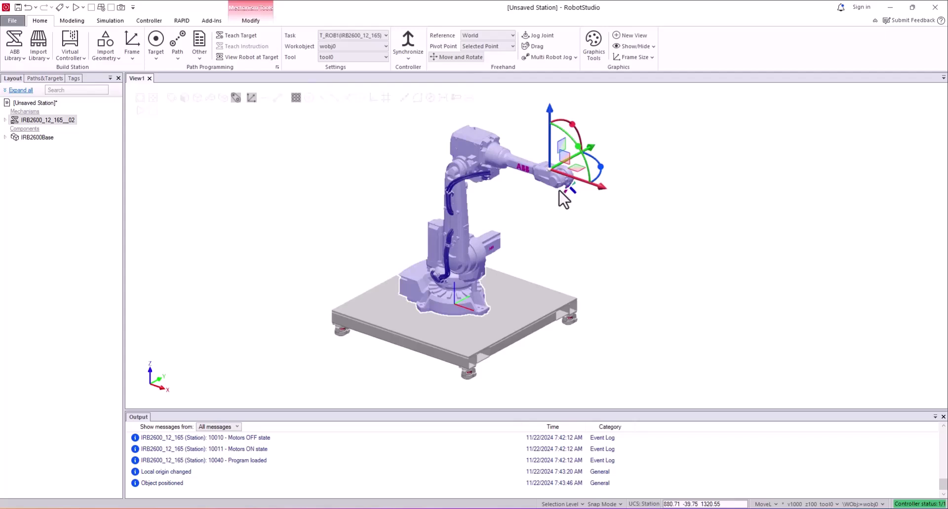
pyautogui.scroll(1, 597, 193)
pyautogui.moveTo(589, 191); pyautogui.dragTo(500, 193)
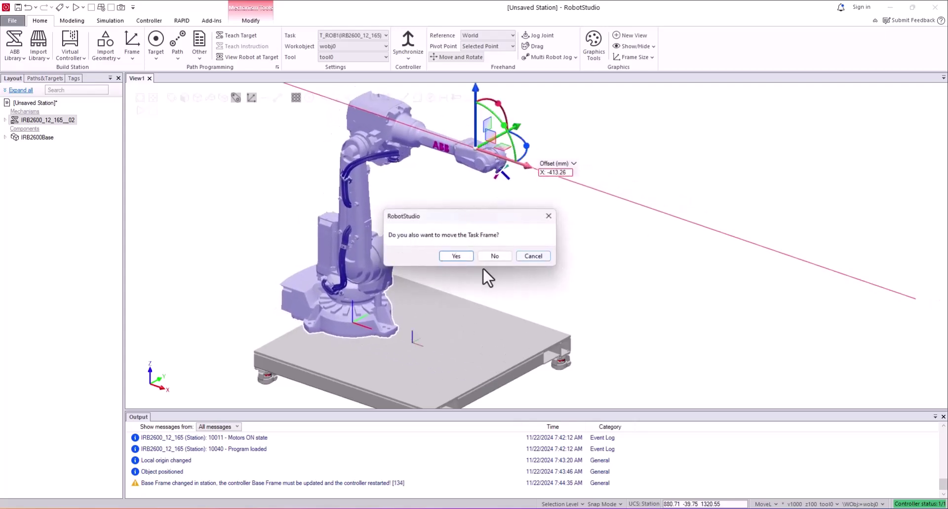
pyautogui.click(528, 257)
pyautogui.scroll(-3, 571, 202)
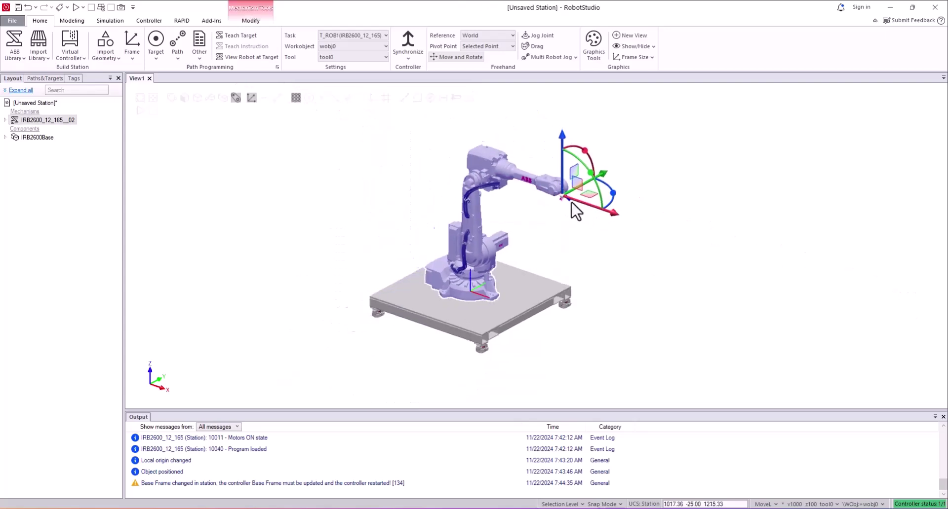
pyautogui.keyDown('ctrl'); pyautogui.keyDown('shift'); pyautogui.moveTo(550, 239); pyautogui.dragTo(564, 240); pyautogui.keyUp('shift'); pyautogui.keyUp('ctrl')
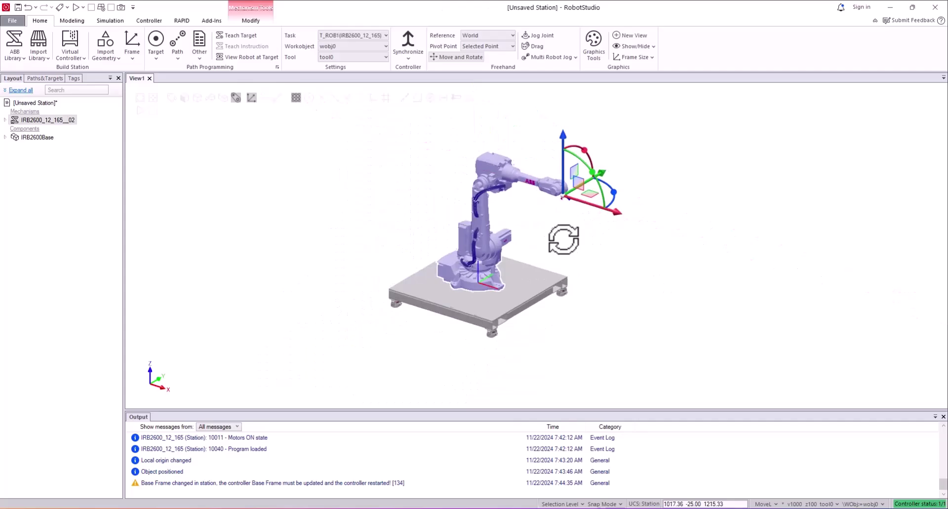